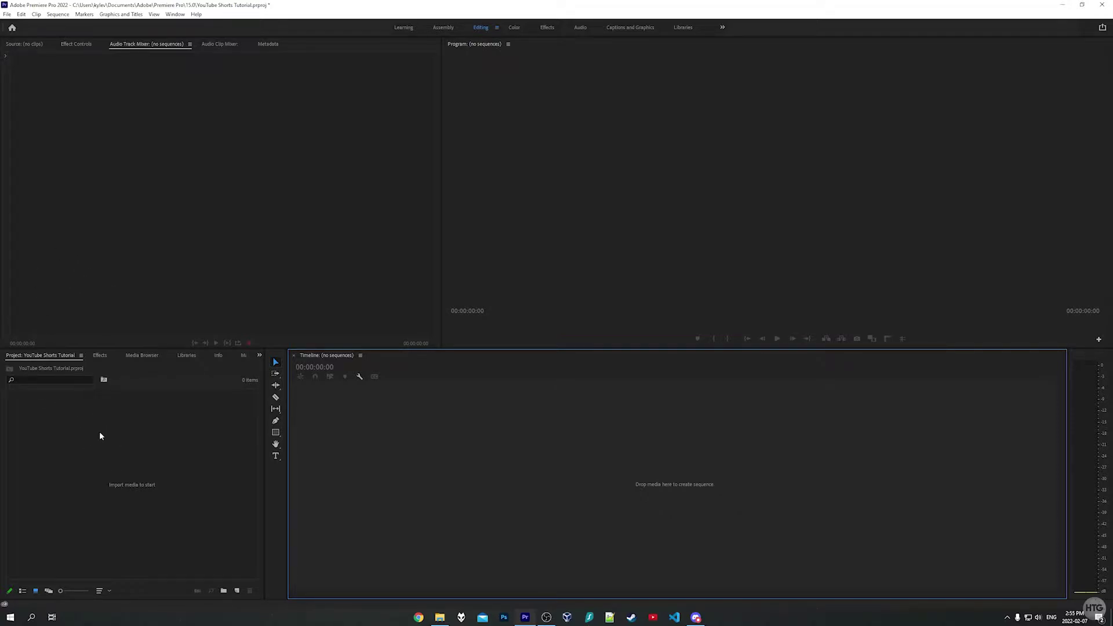
Import the three Desktop clips, Gameclip.mp4, horizontal.mp4 and vertical.mp4, into the Project panel
double_click(117, 453)
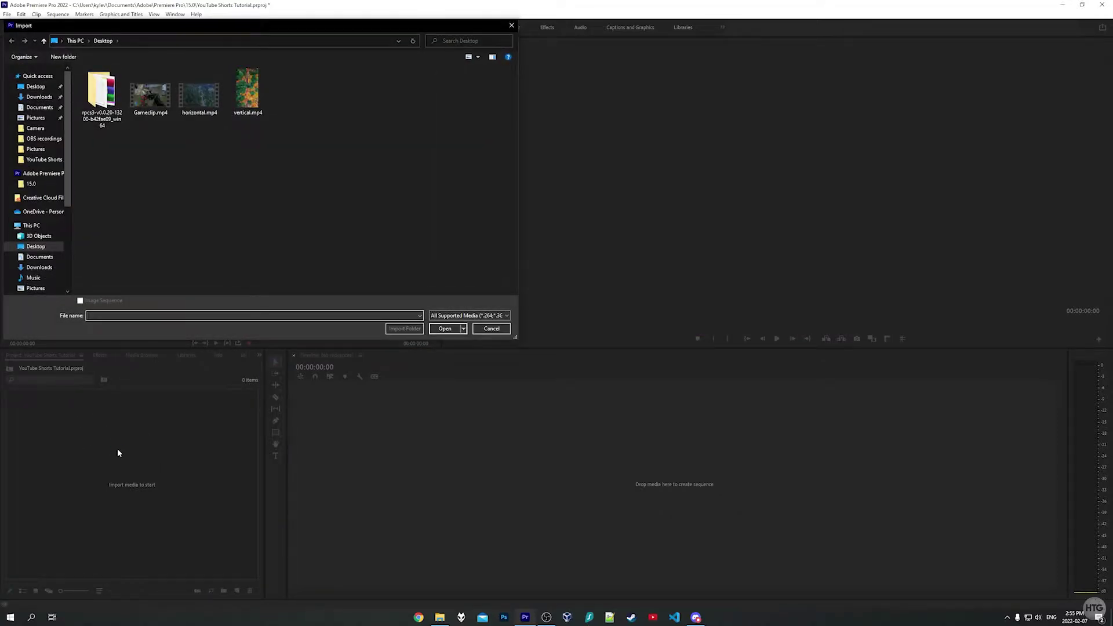
drag(379, 145, 163, 106)
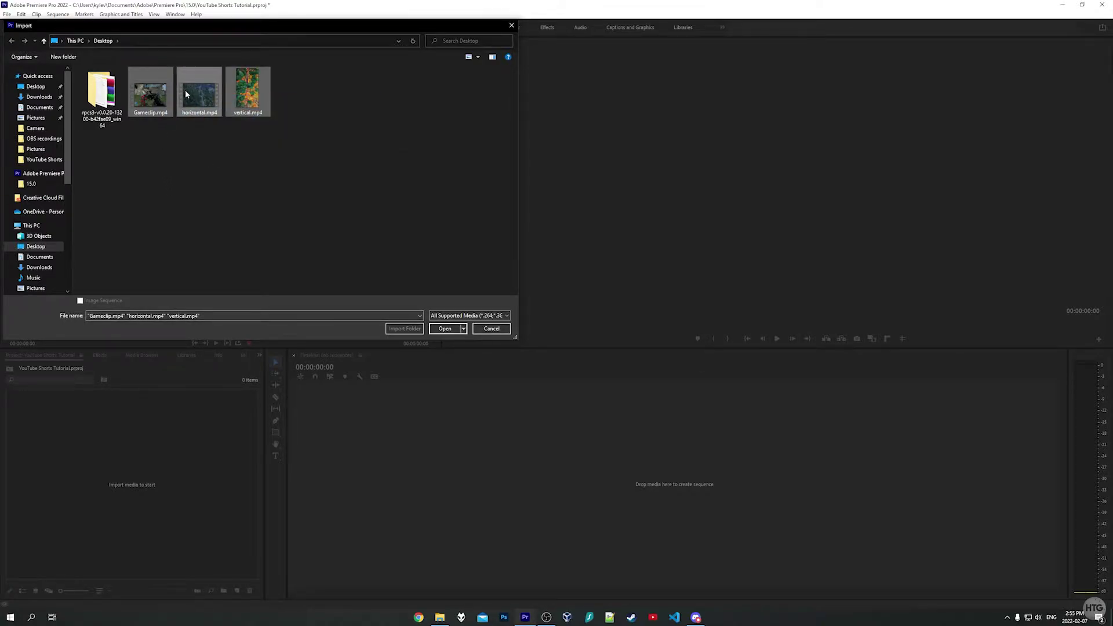
click(444, 328)
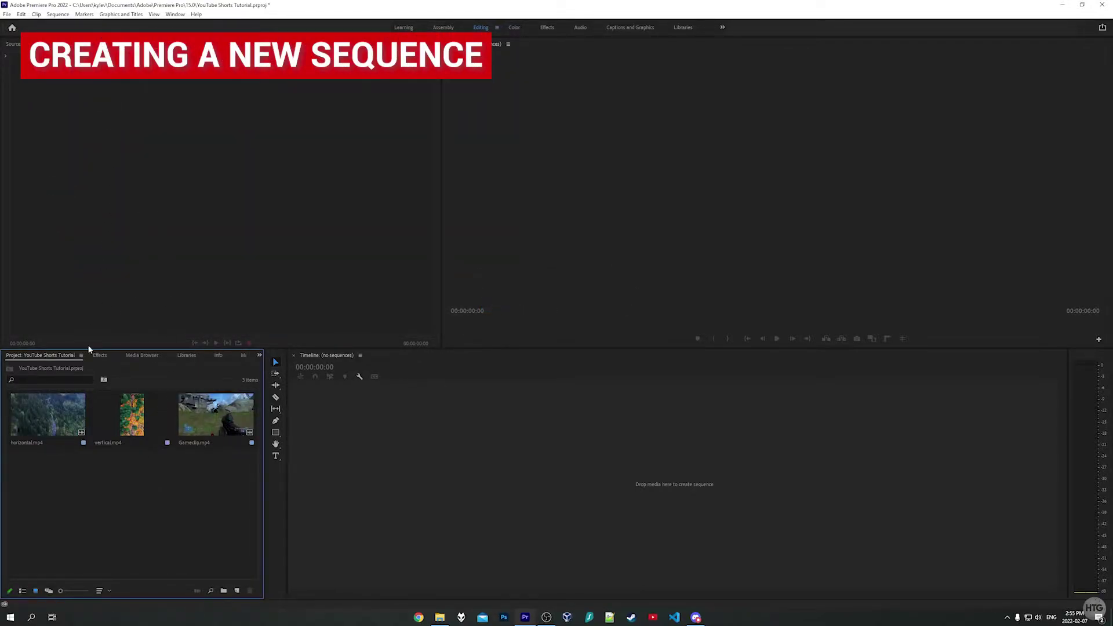
Start a new sequence from the AVCHD > 1080p > AVCHD 1080p24 preset and view its settings
right_click(112, 492)
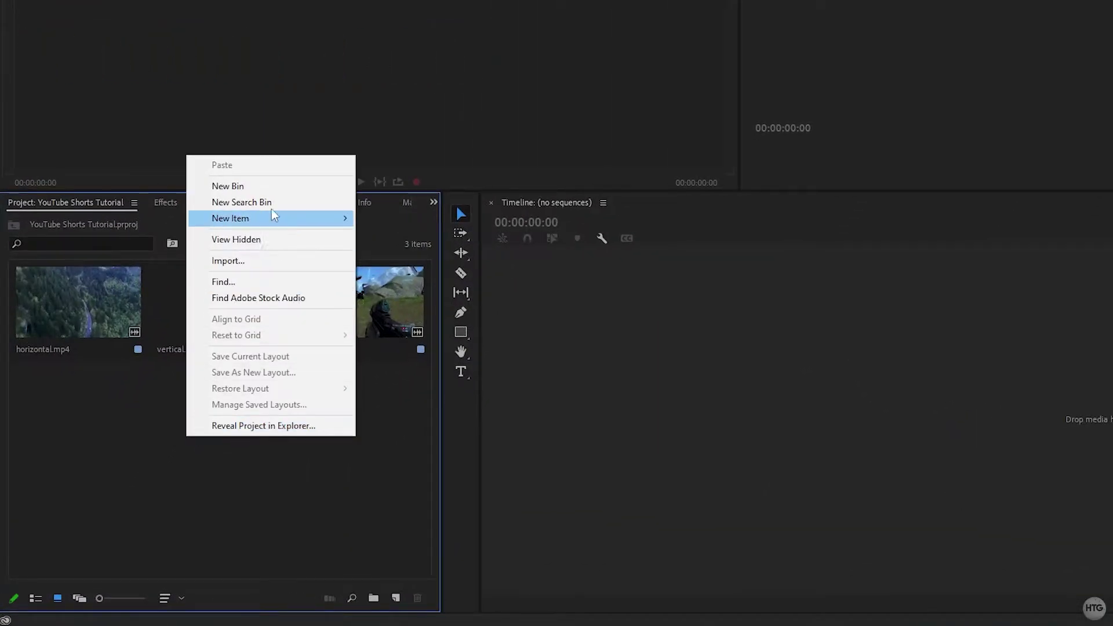
mouse_move(249, 221)
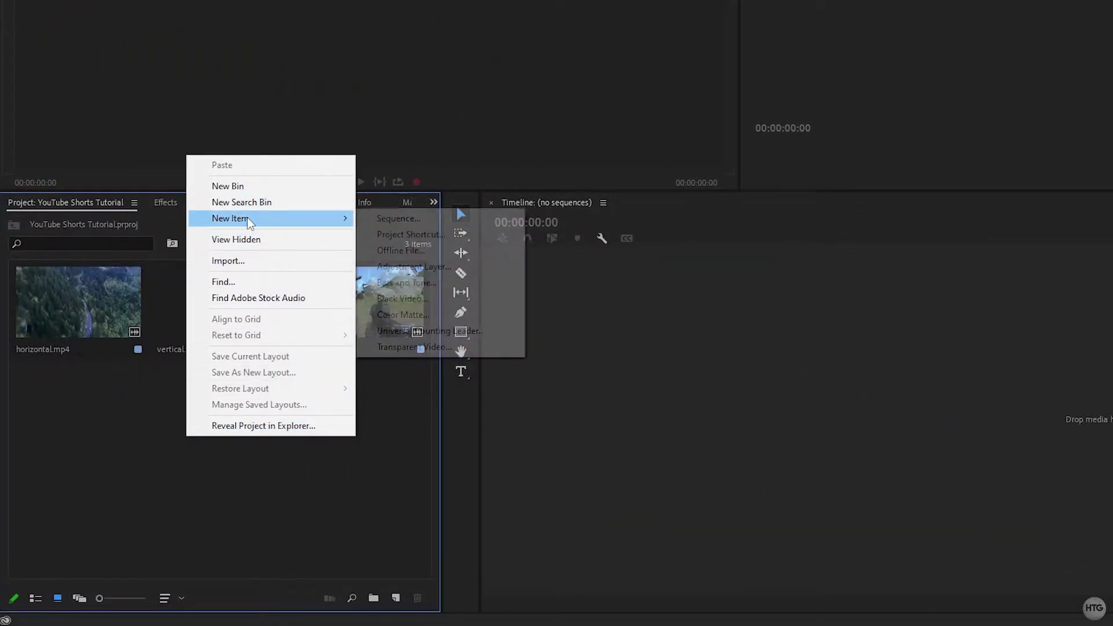
click(451, 219)
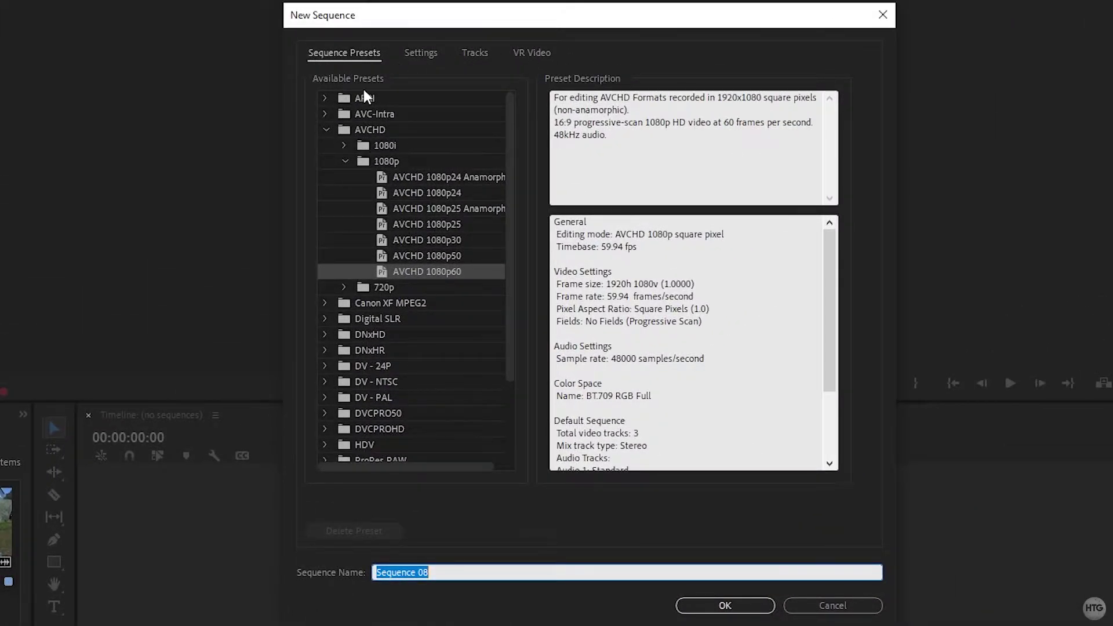
click(364, 131)
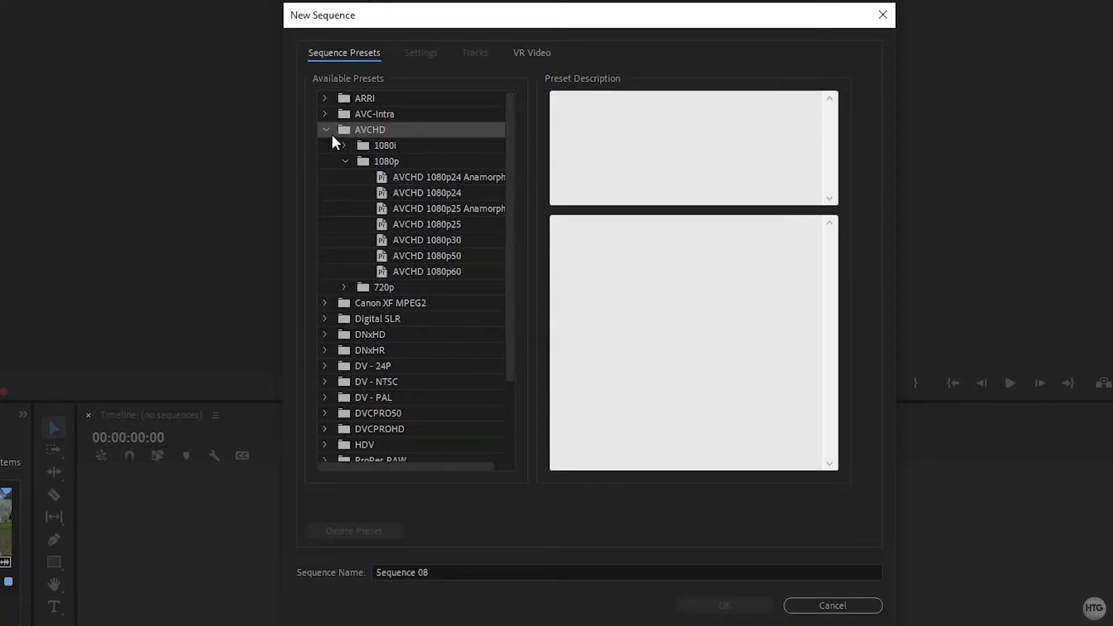
click(371, 160)
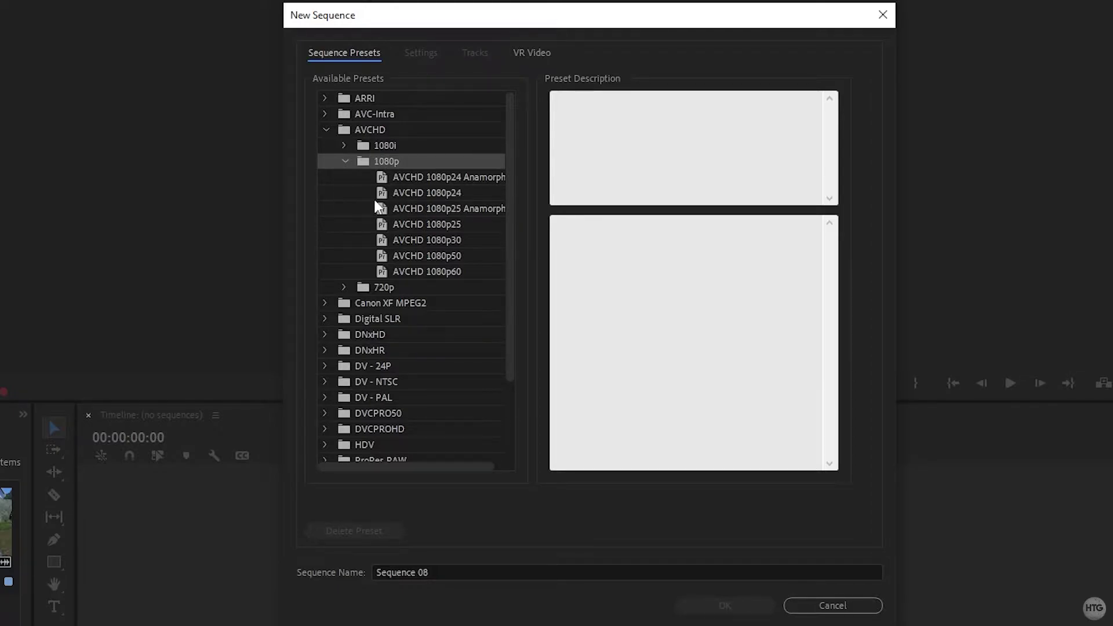
click(414, 195)
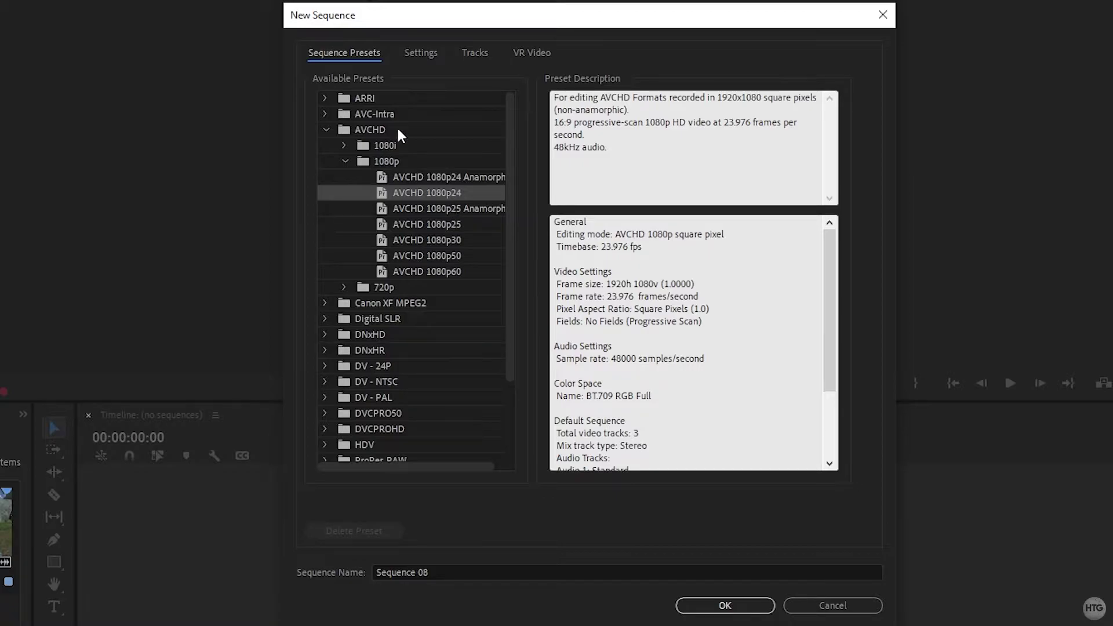
click(422, 54)
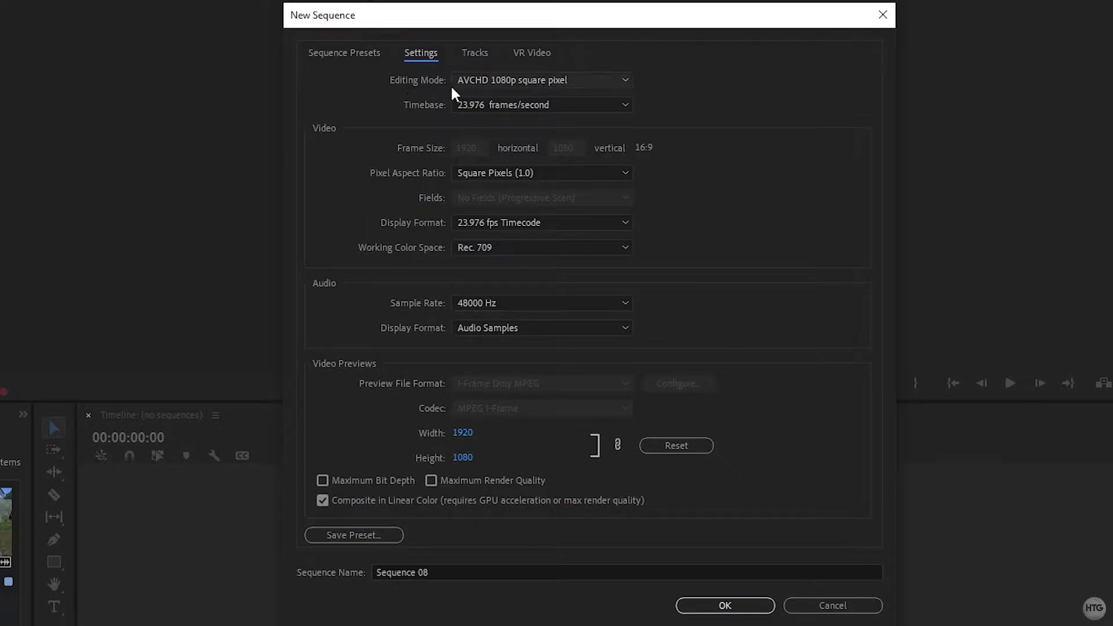
Switch Editing Mode to Custom, keeping the timebase at 23.976 frames/second
click(486, 80)
scroll(513, 233, up, 3)
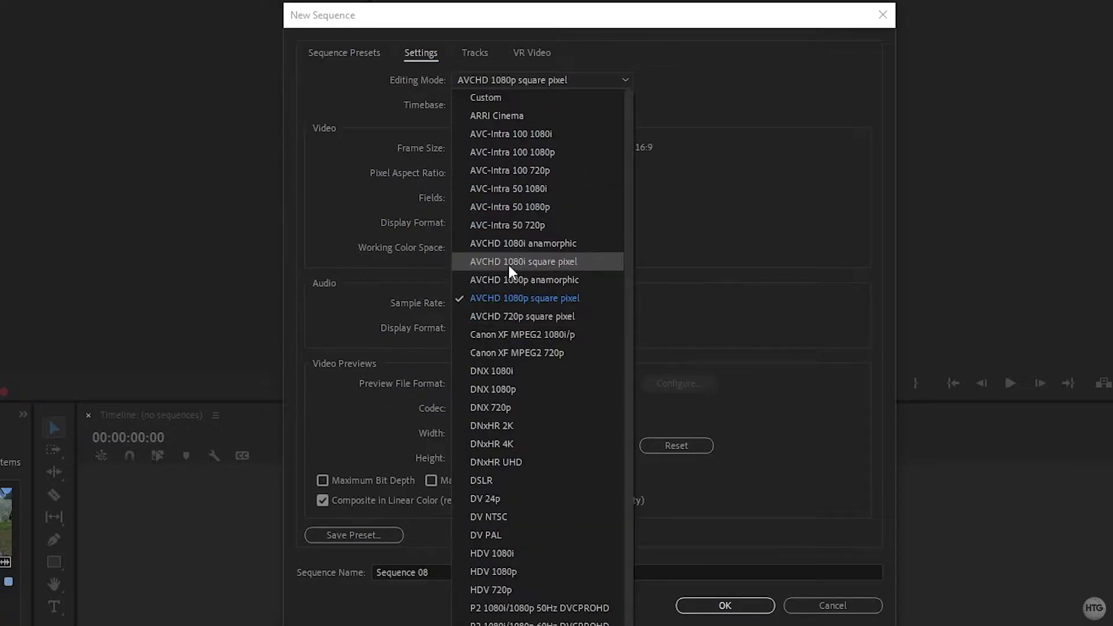
click(518, 98)
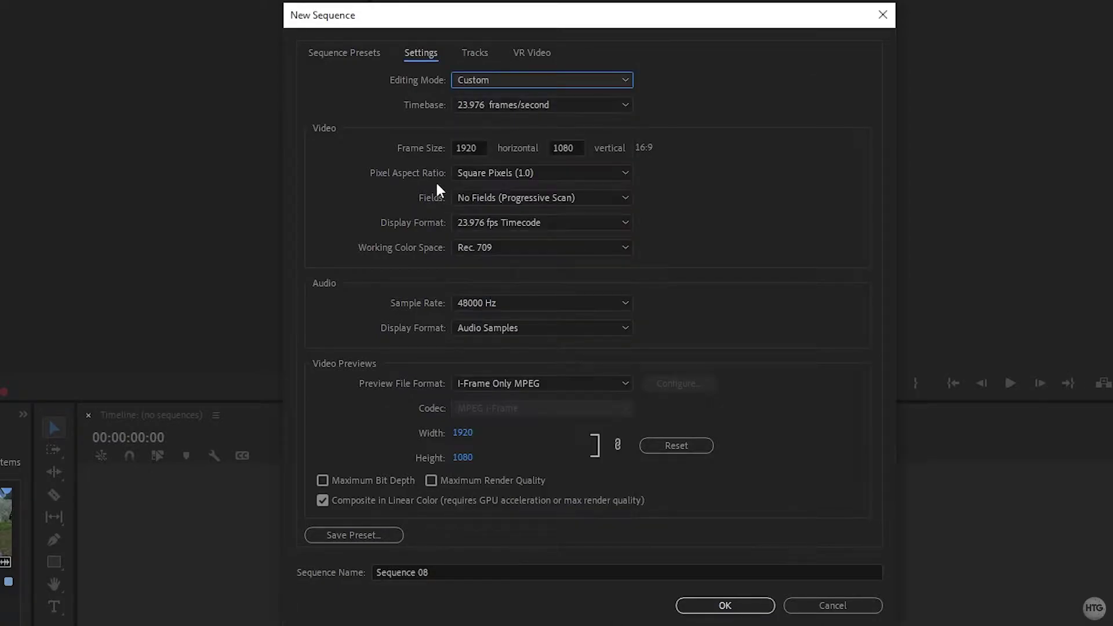
click(506, 104)
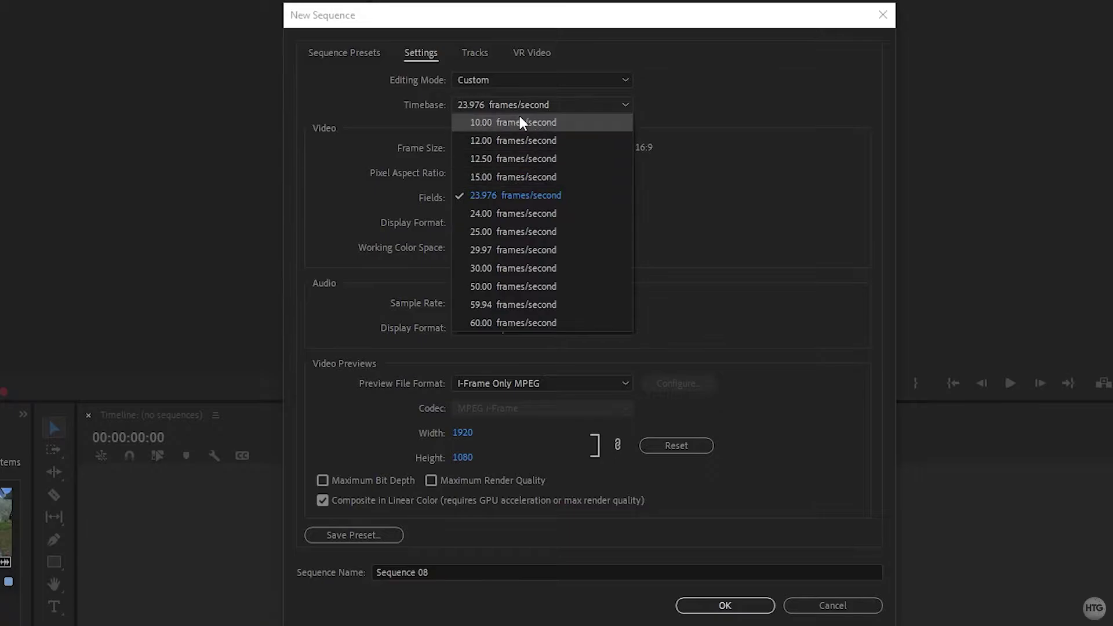
click(476, 108)
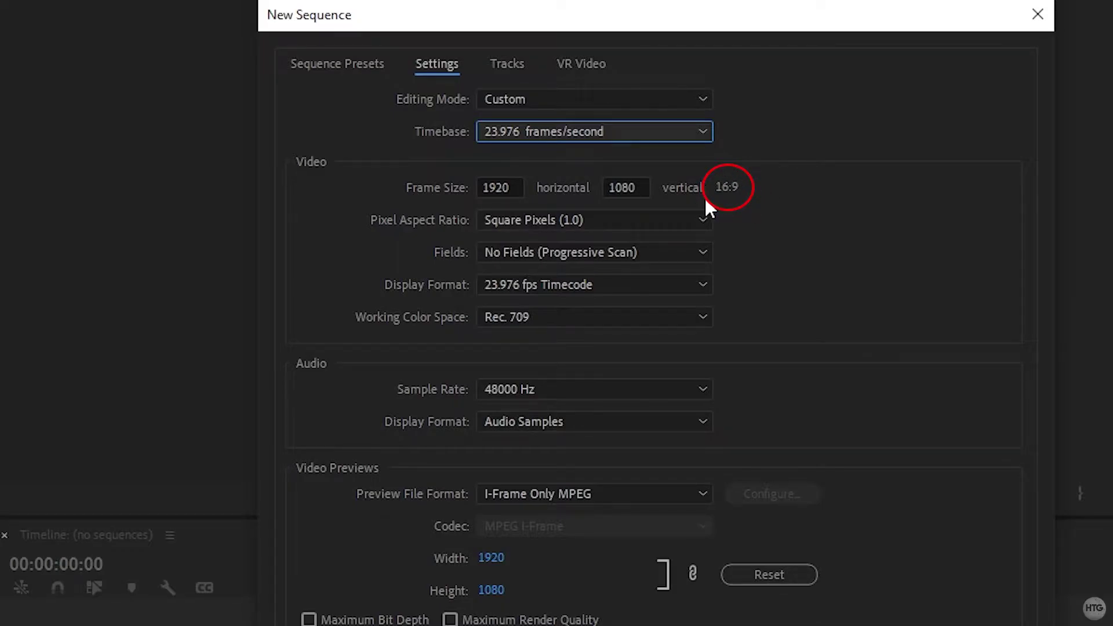
Enter a frame size of 1080 horizontal by 1920 vertical
key(Tab)
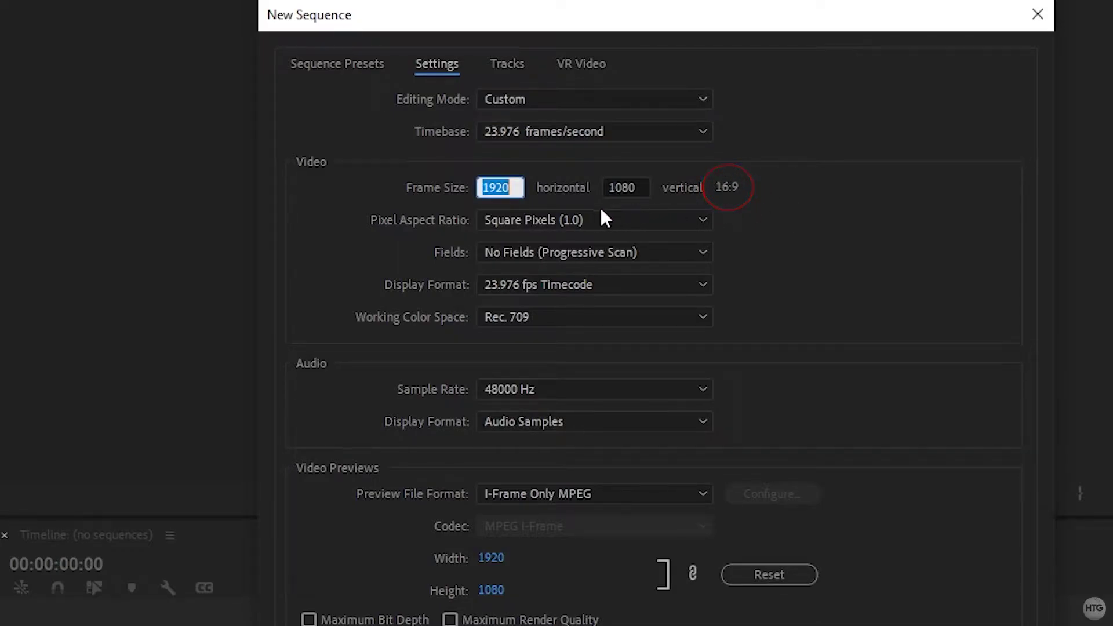
click(613, 187)
click(496, 186)
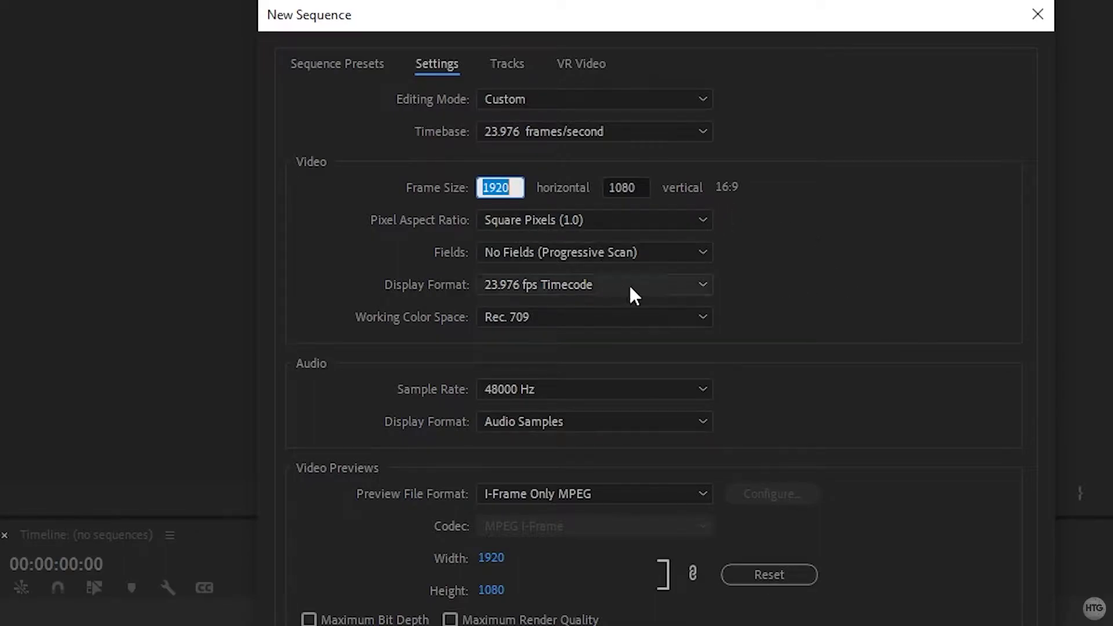
text(1080)
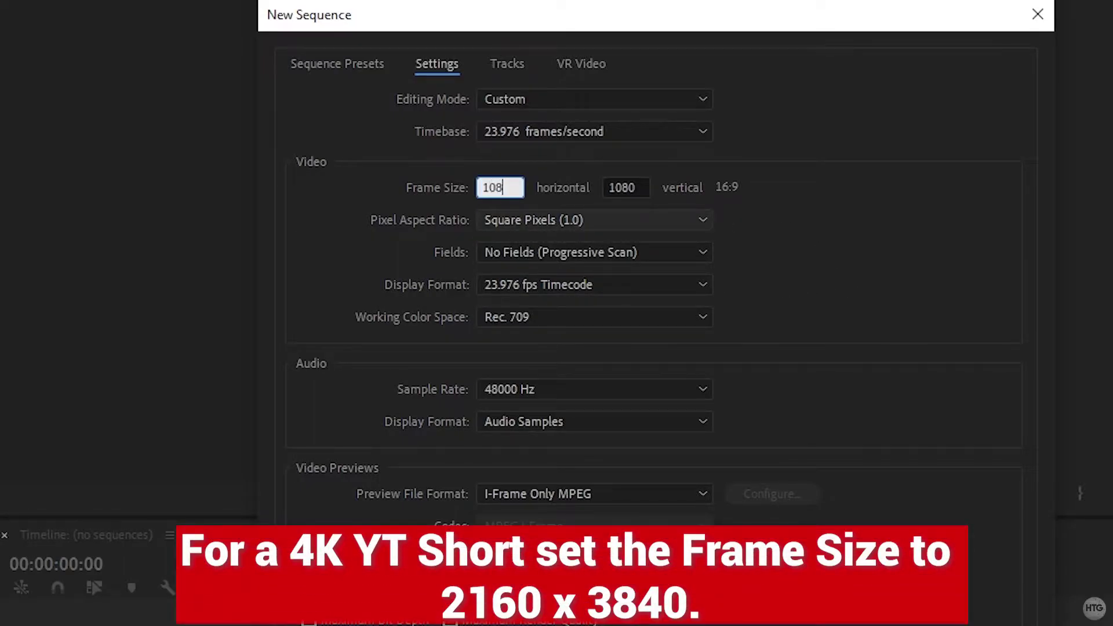
click(635, 187)
double_click(634, 186)
text(1920)
click(771, 282)
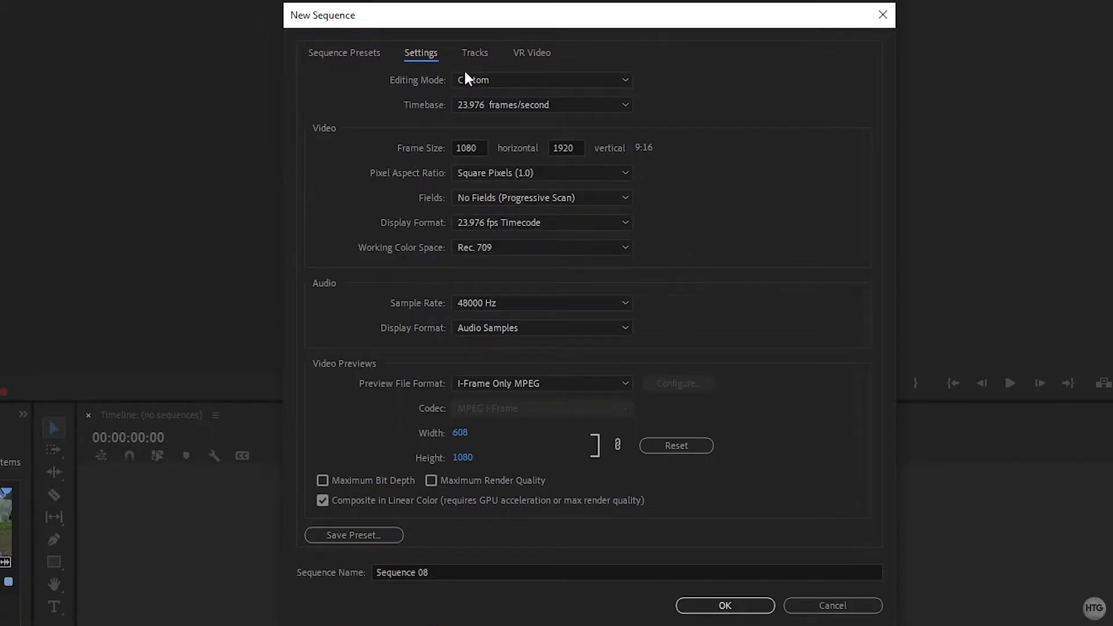
Delete the Audio 4, 5 and 6 tracks, leaving Audio 1–3, then begin saving a preset
click(476, 53)
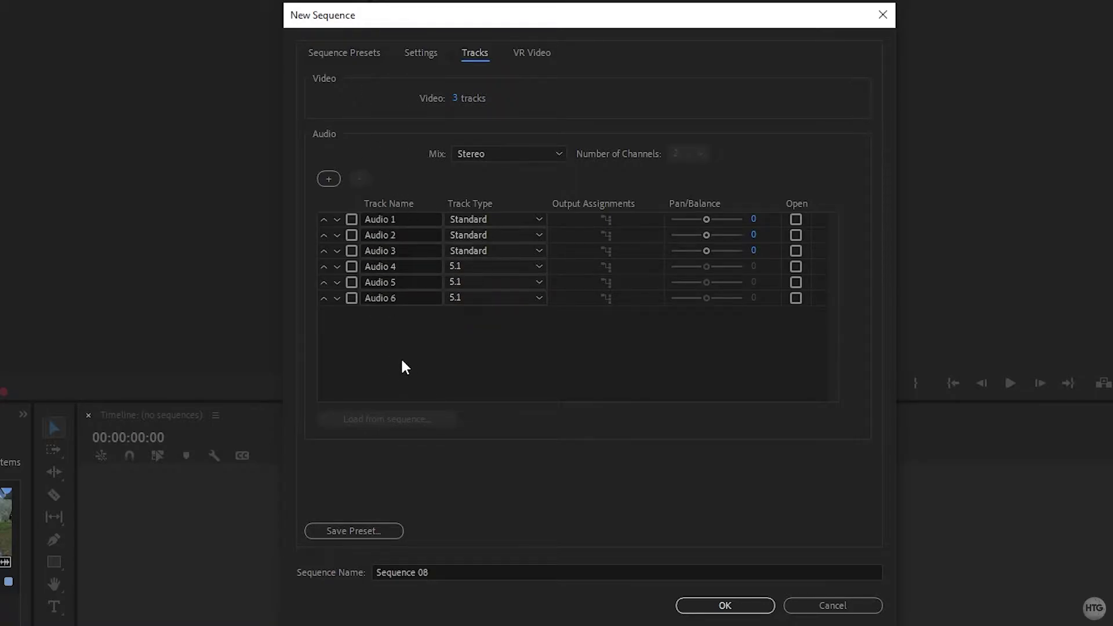
click(351, 266)
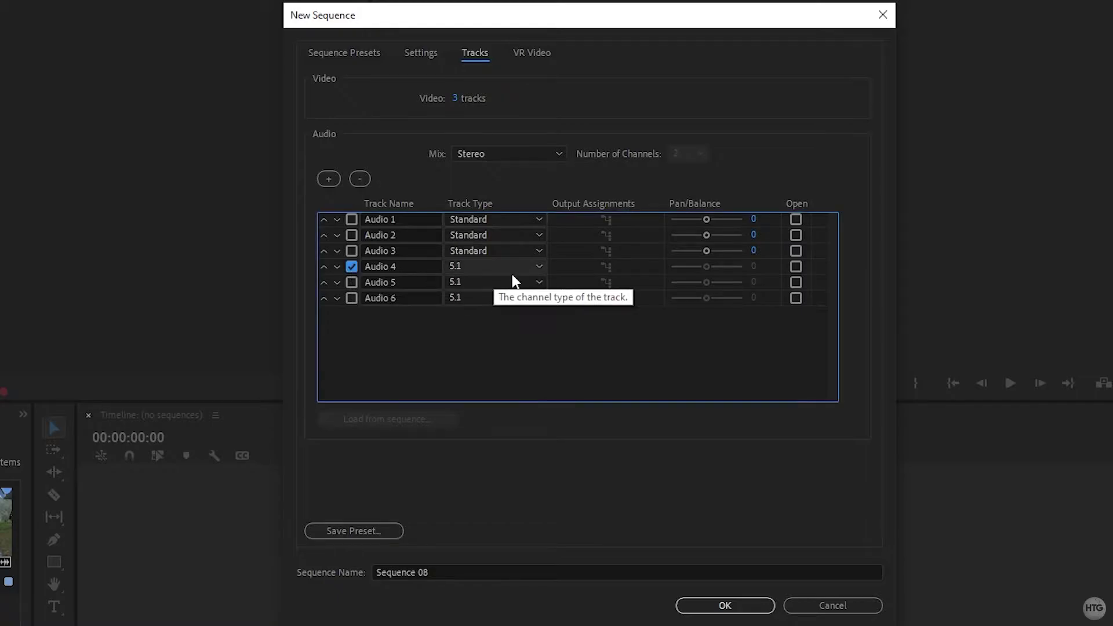
click(351, 281)
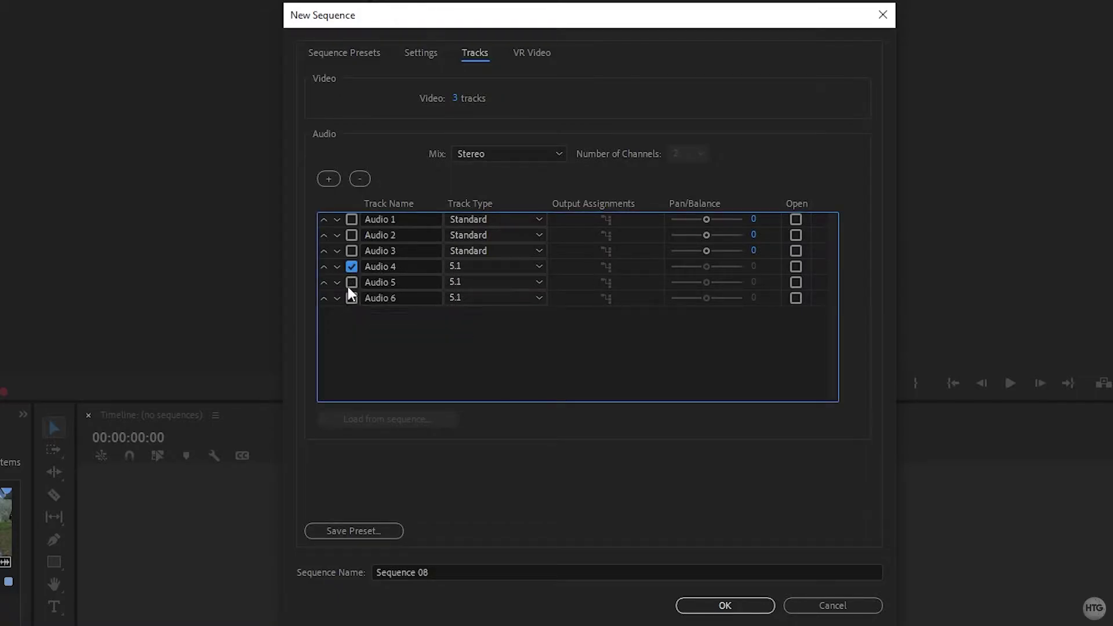
click(351, 297)
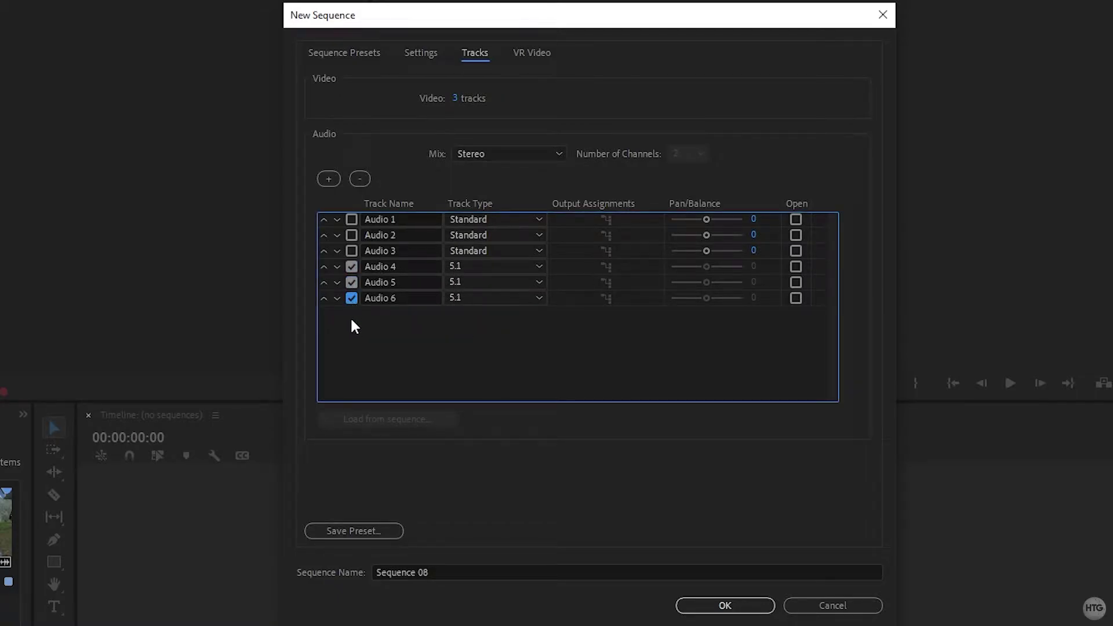
click(361, 179)
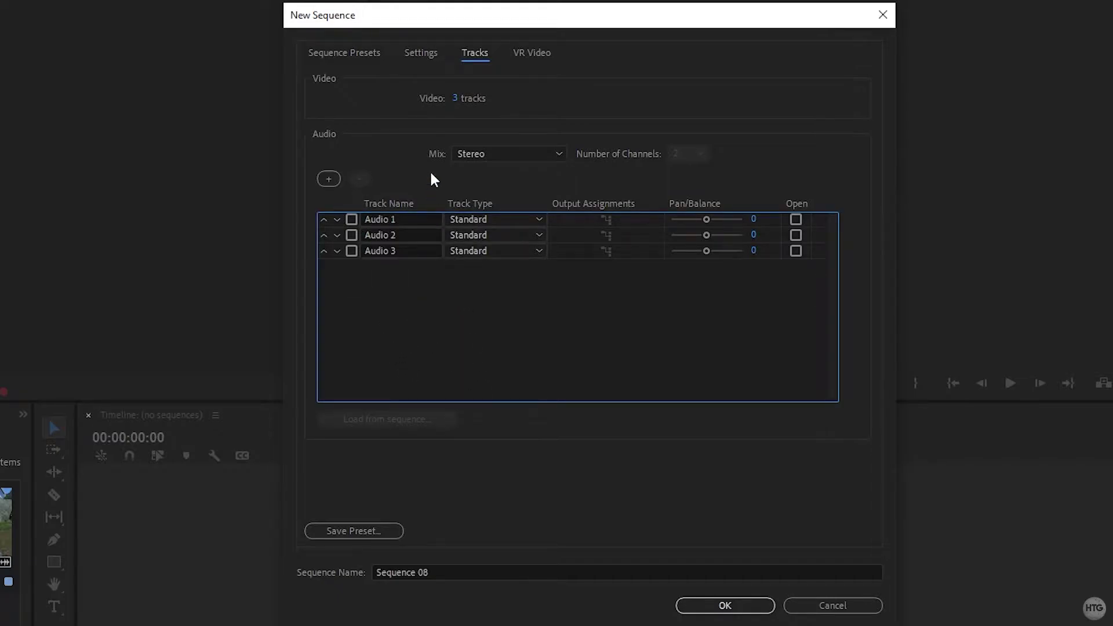
click(428, 51)
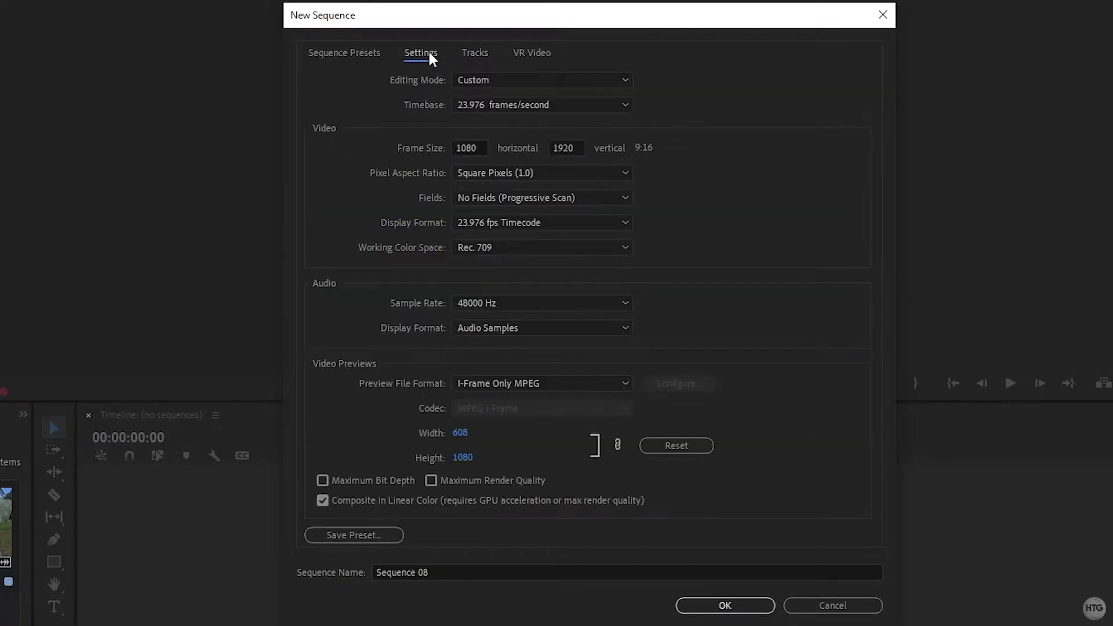
click(378, 533)
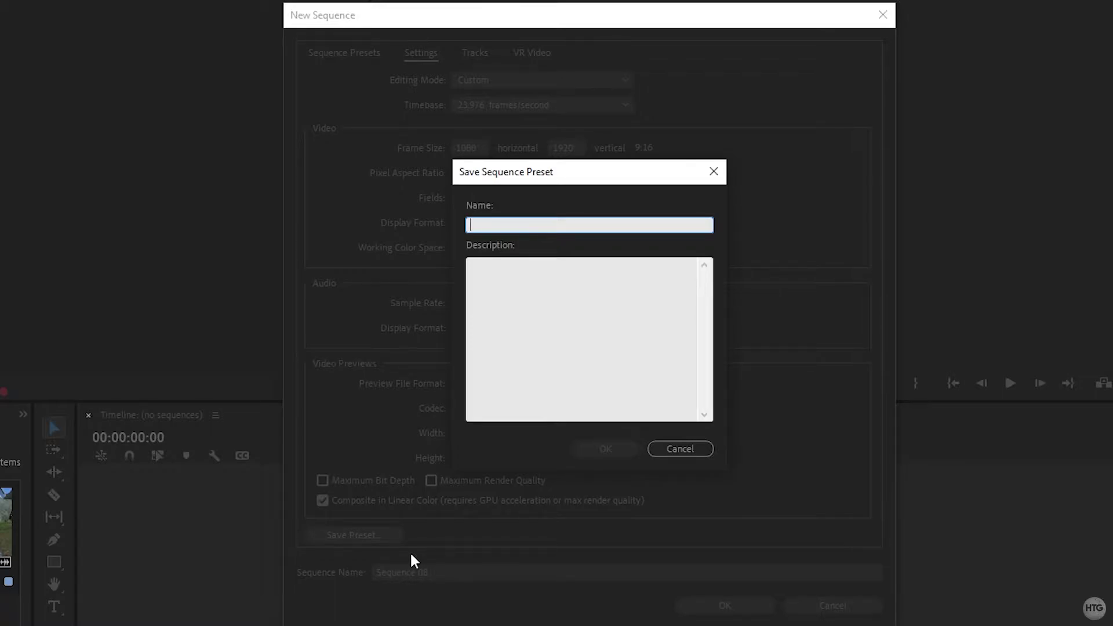
Save the preset as 'YT Short' and create the sequence named 'Tutorial'
text(YT )
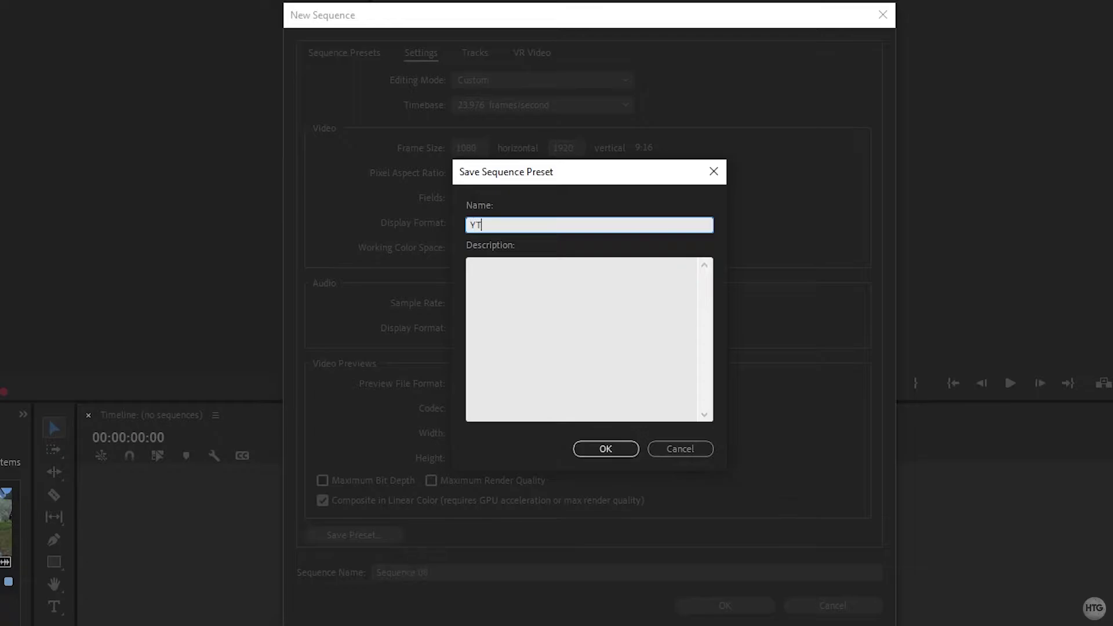
text(Short)
click(633, 449)
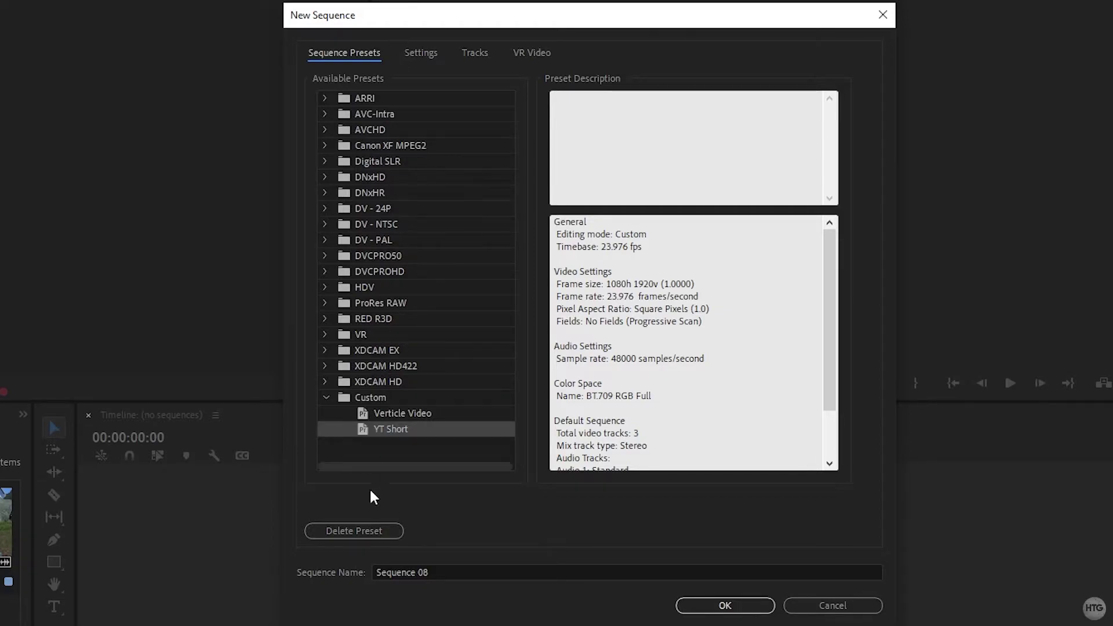
click(501, 571)
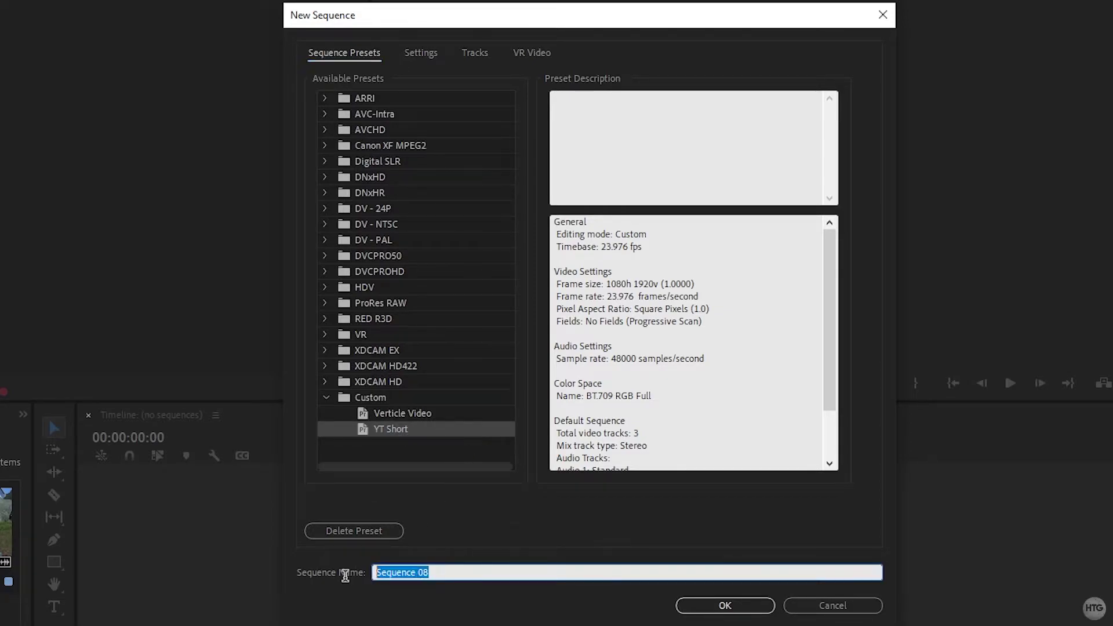
text(Tutorial)
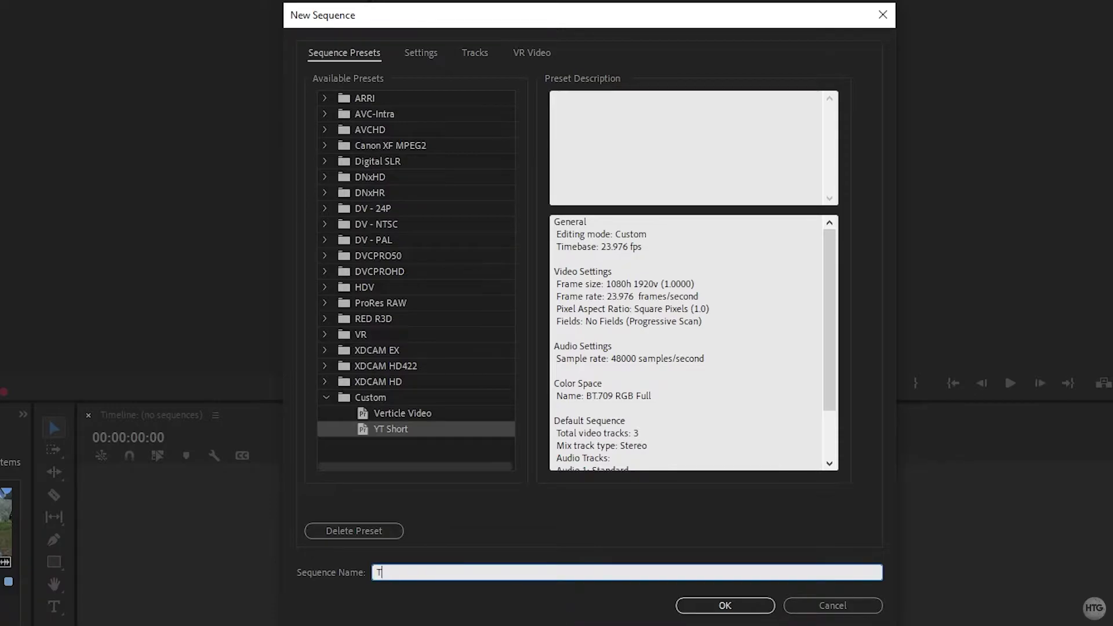
click(723, 604)
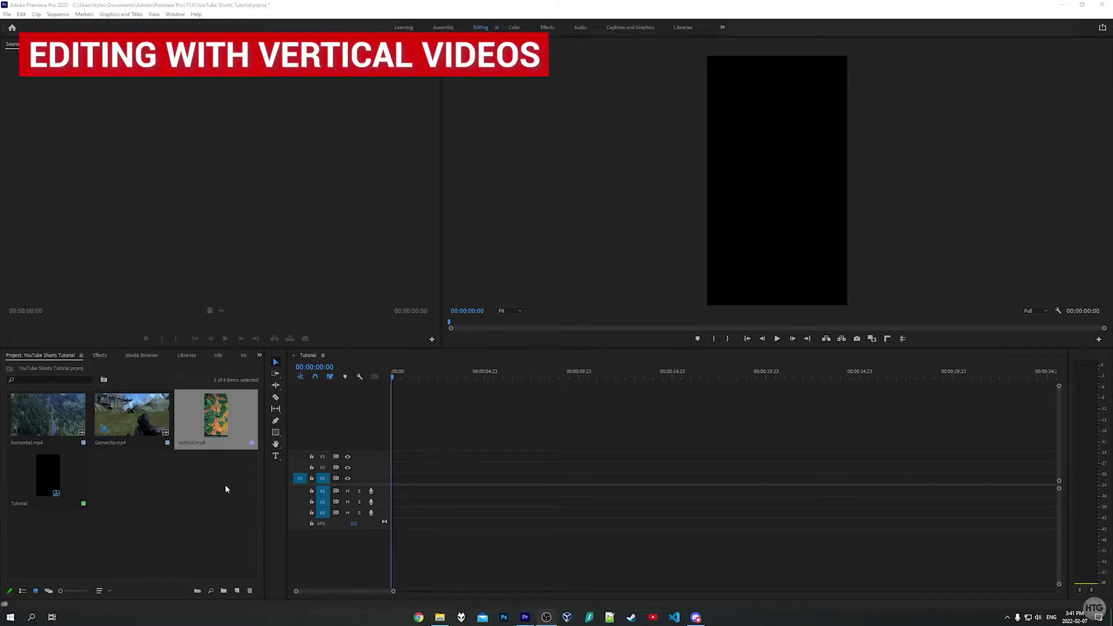
Mark In and Out points on vertical.mp4 and place it at 00:00 on track V1
drag(224, 444, 244, 160)
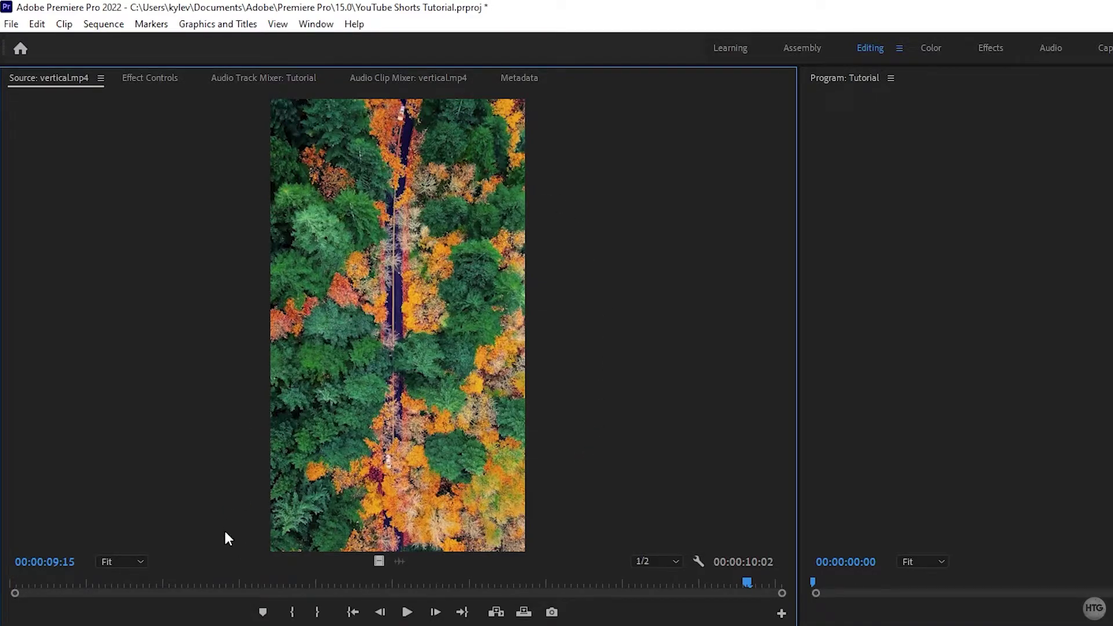
drag(116, 587, 733, 568)
click(304, 612)
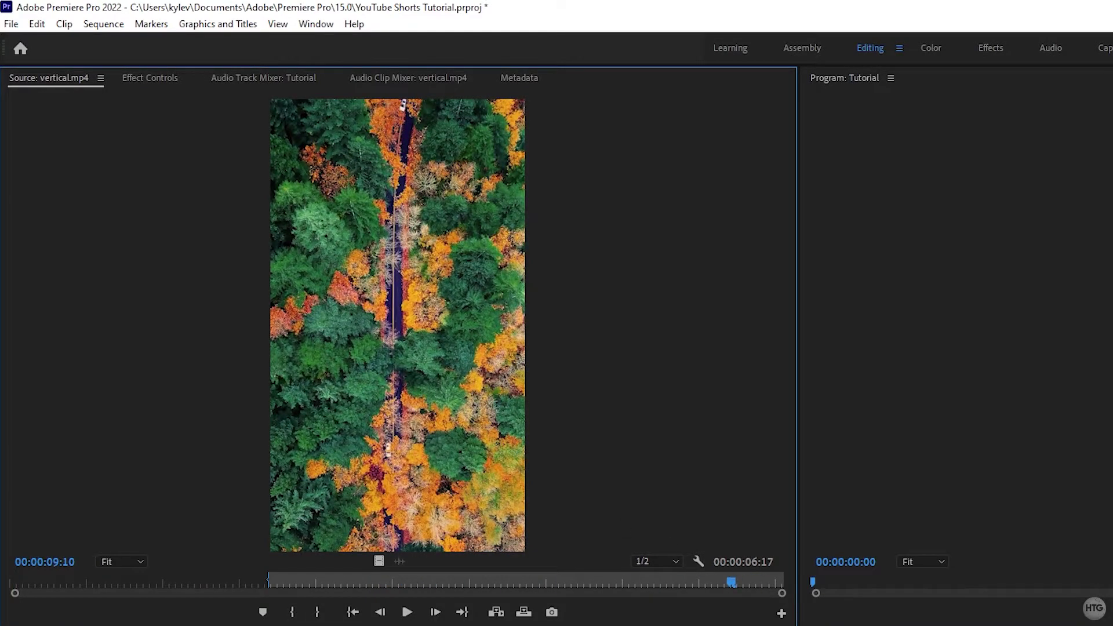
click(314, 612)
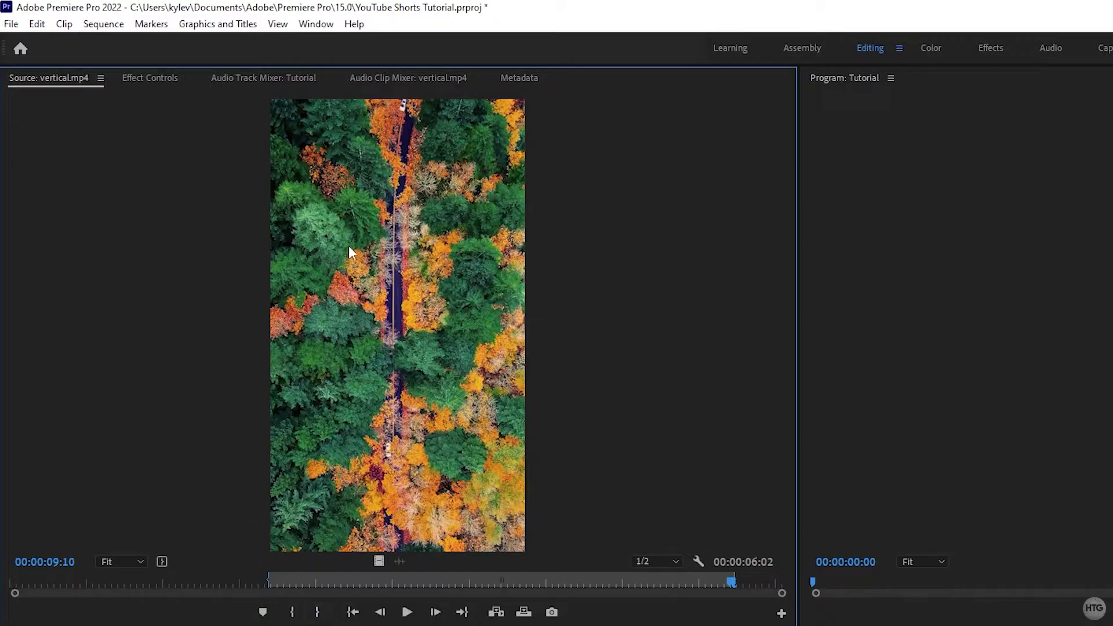
drag(333, 223, 765, 625)
drag(461, 553, 373, 611)
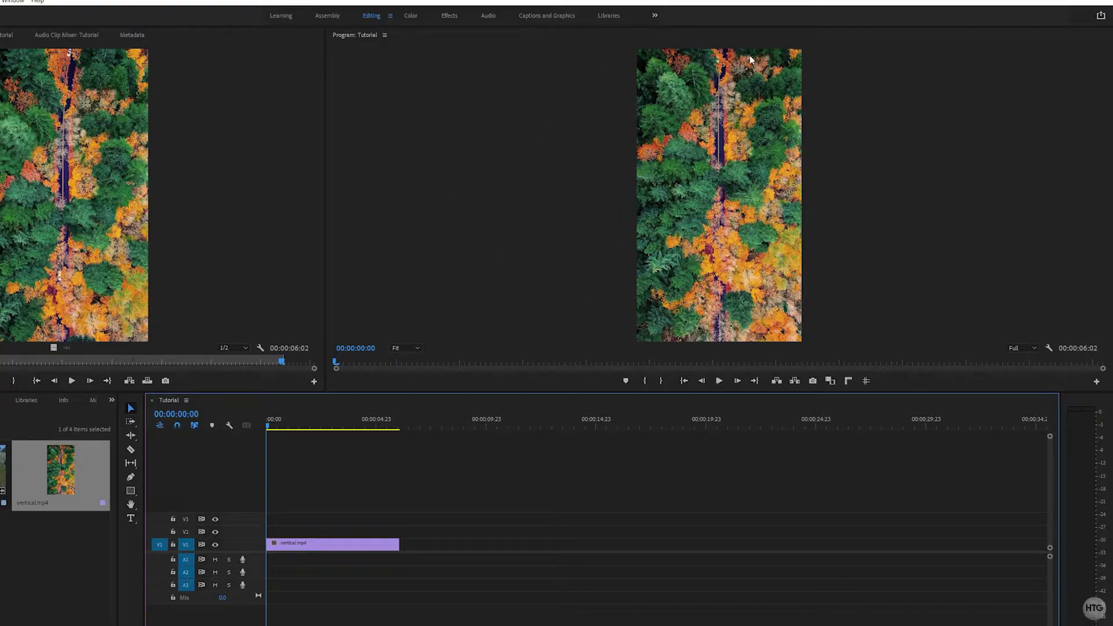
click(719, 381)
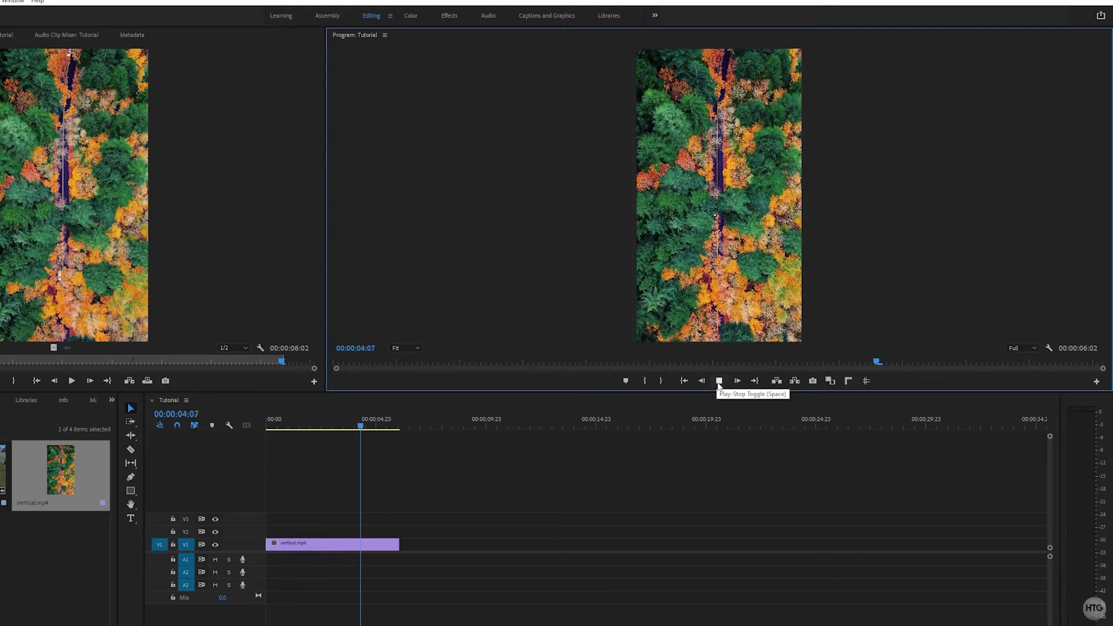
click(720, 382)
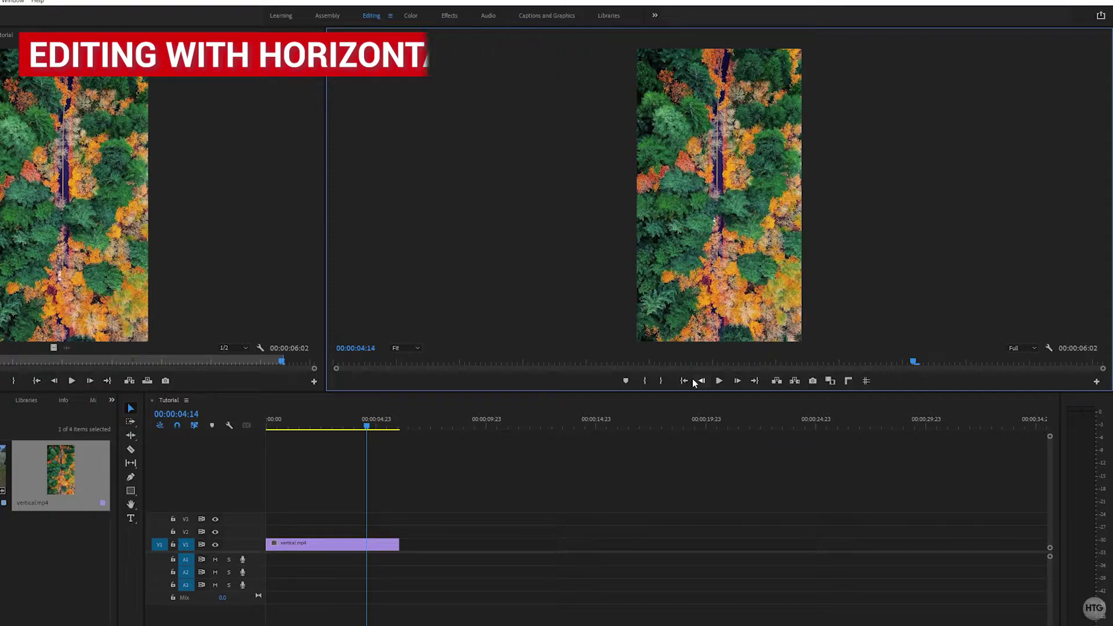
key(shift+1)
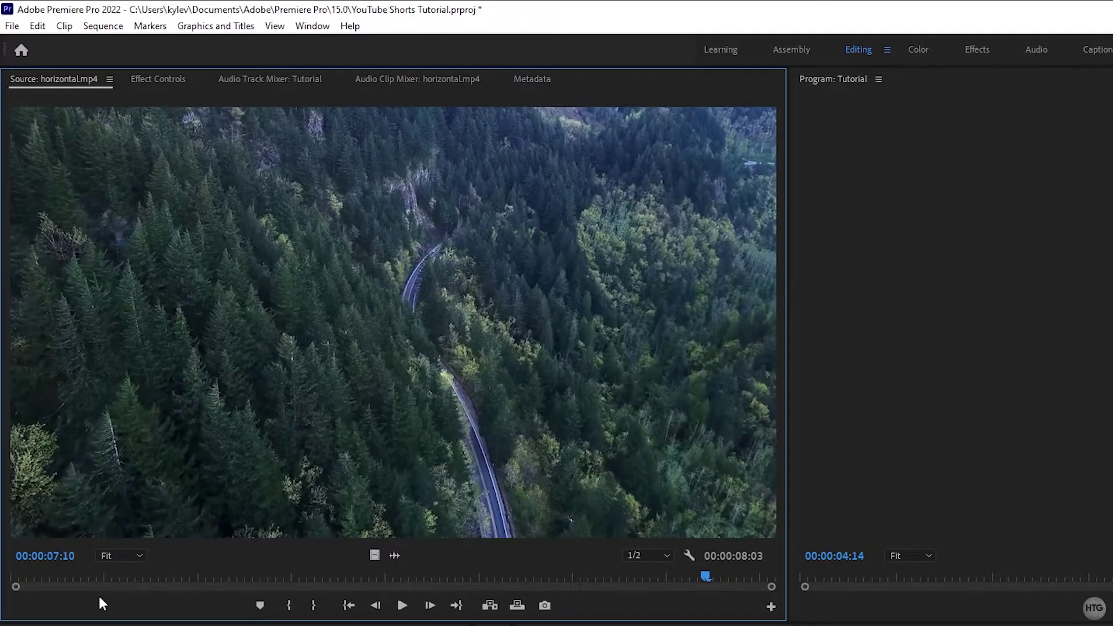
Set an Out point on horizontal.mp4, drop it after vertical.mp4 on V1, and select it
click(114, 577)
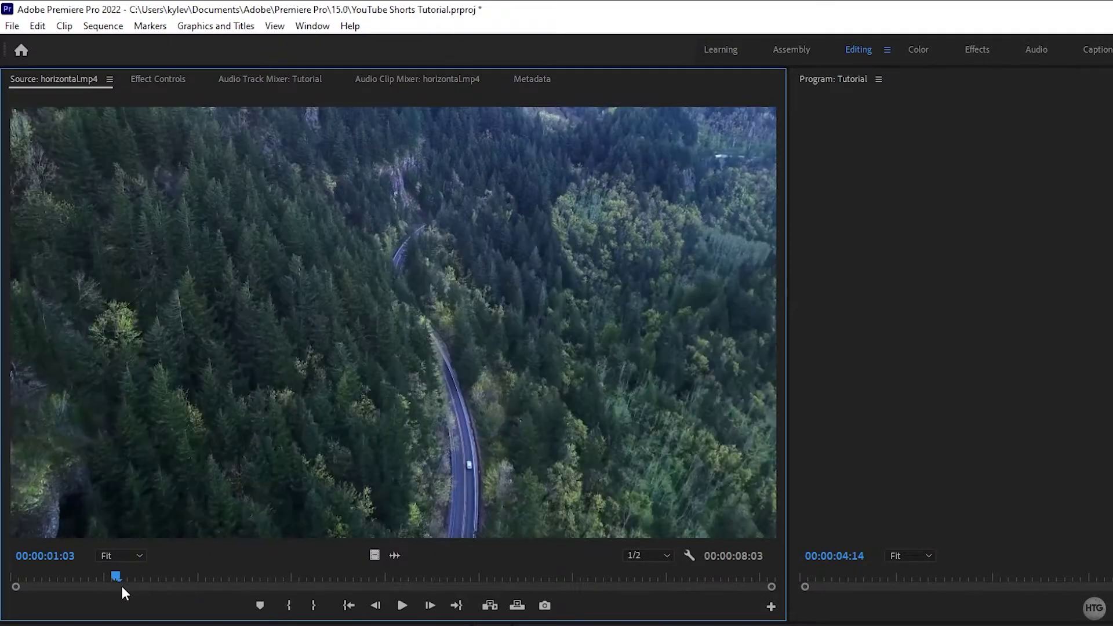
drag(115, 576, 608, 545)
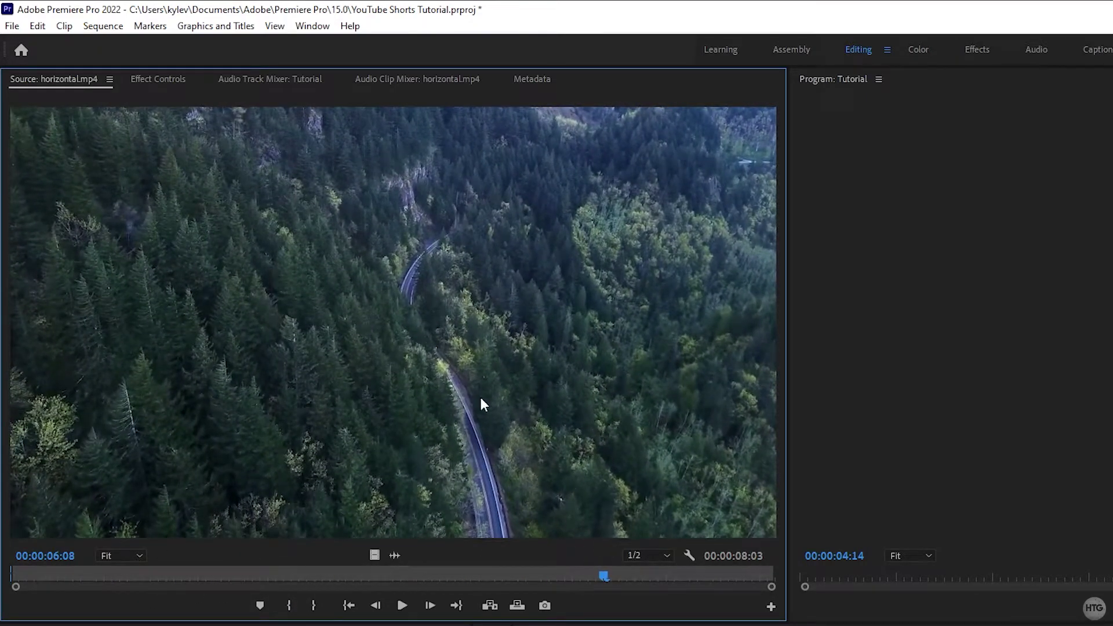
click(313, 606)
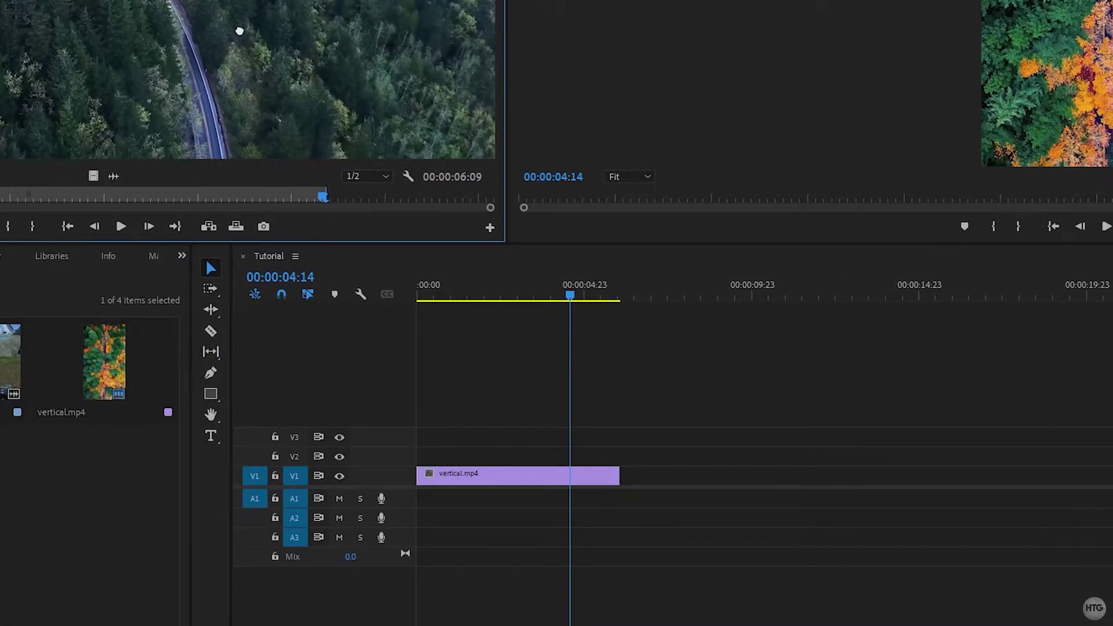
drag(519, 409, 910, 625)
drag(629, 496, 632, 497)
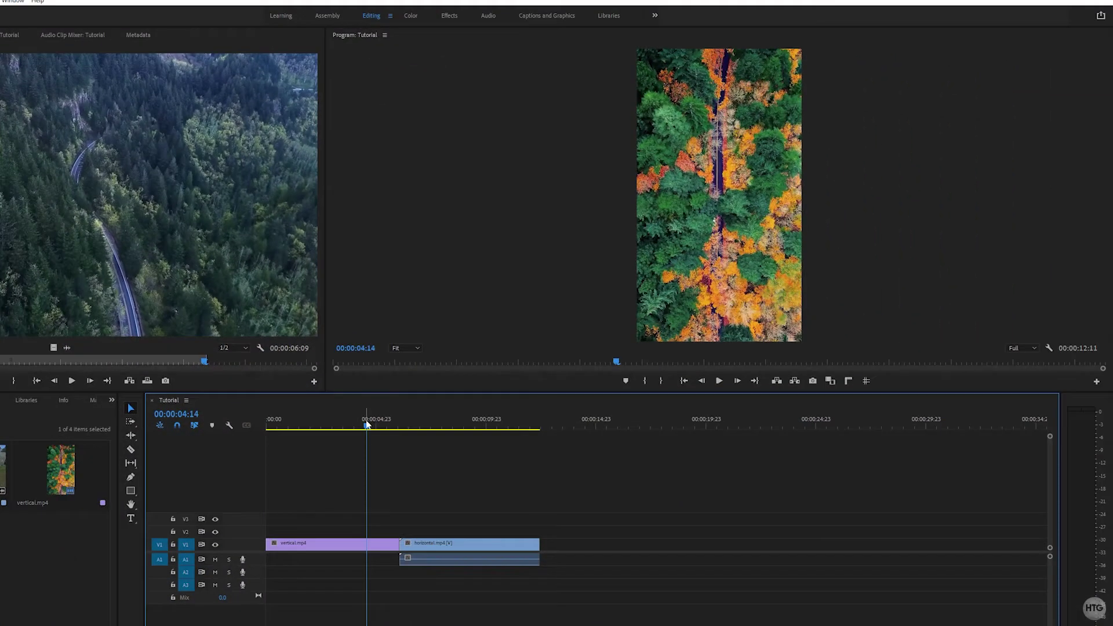
click(850, 625)
drag(366, 429, 445, 429)
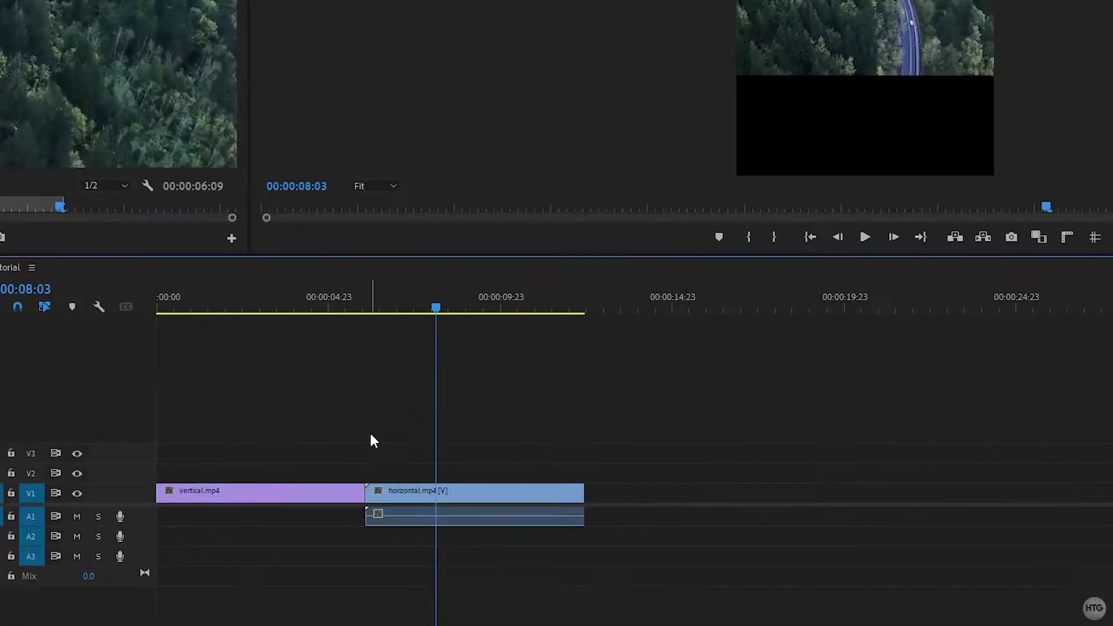
click(423, 498)
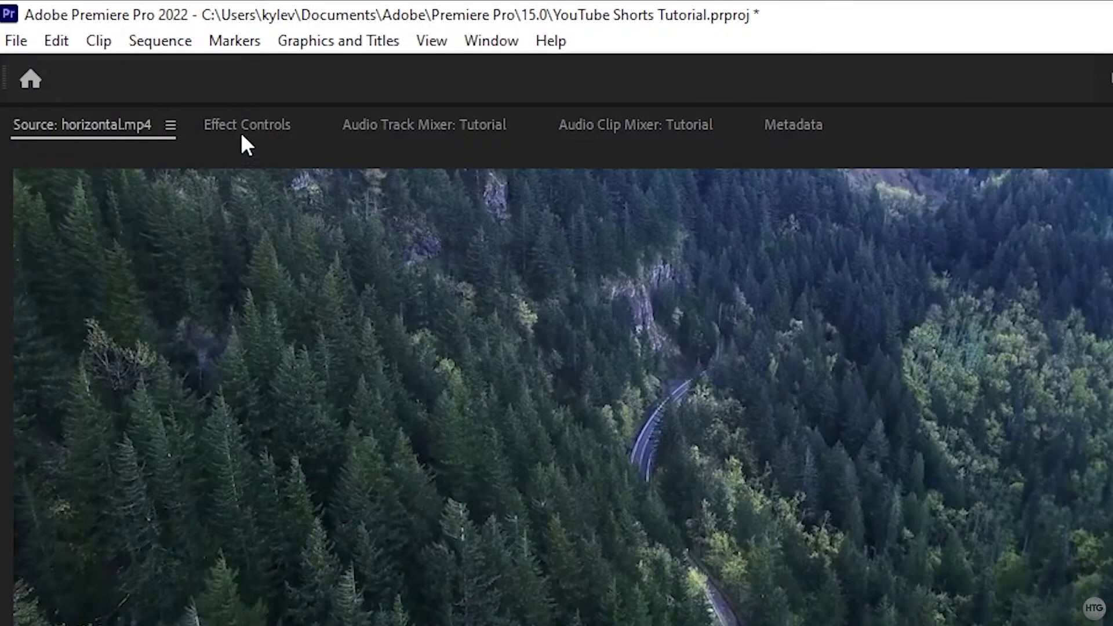
Set the horizontal clip's Motion Scale to 178 in Effect Controls
click(264, 141)
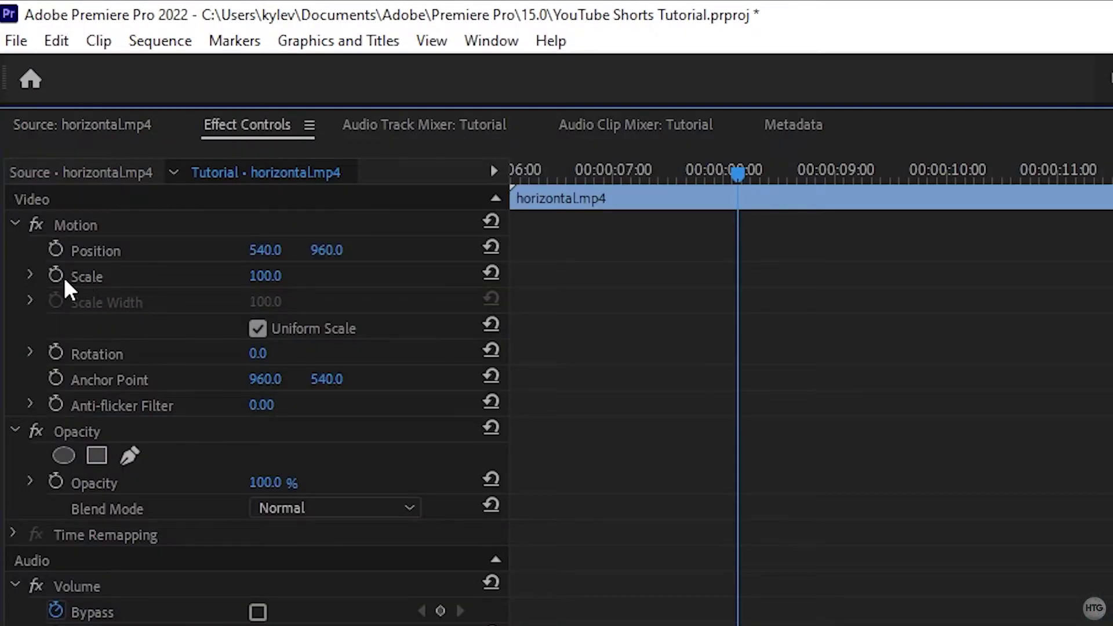
drag(256, 286, 274, 286)
drag(118, 107, 112, 107)
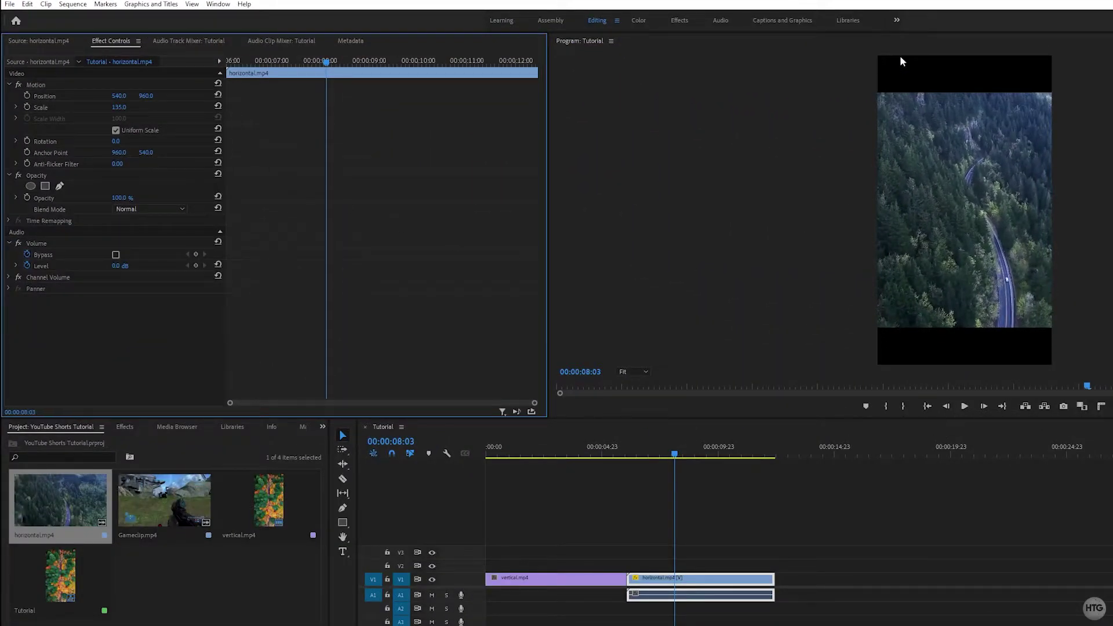
click(119, 107)
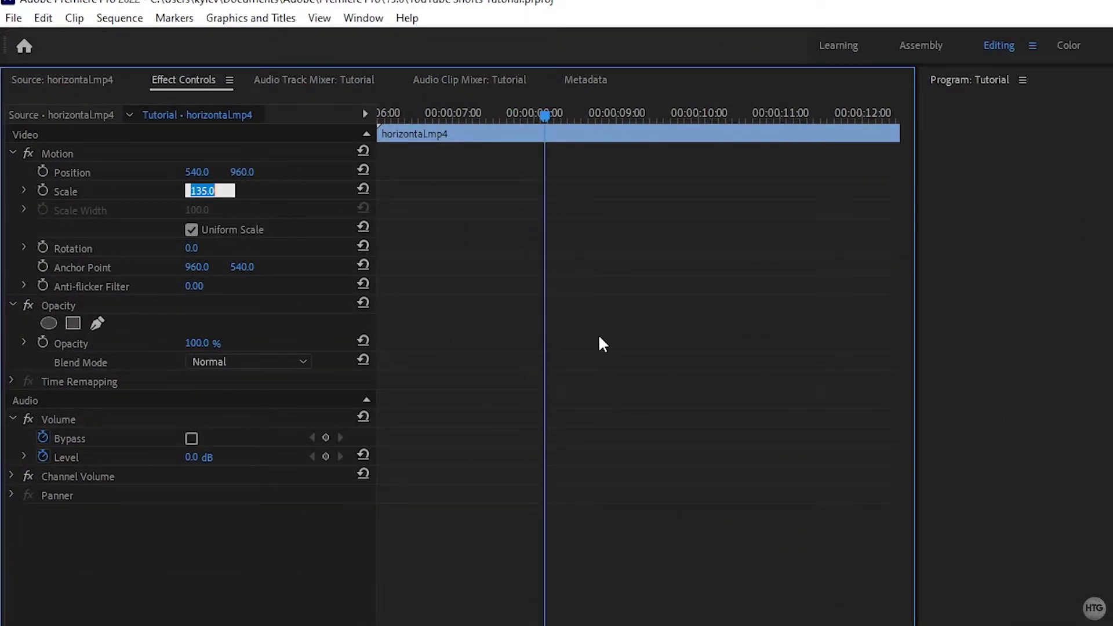
text(178)
key(Return)
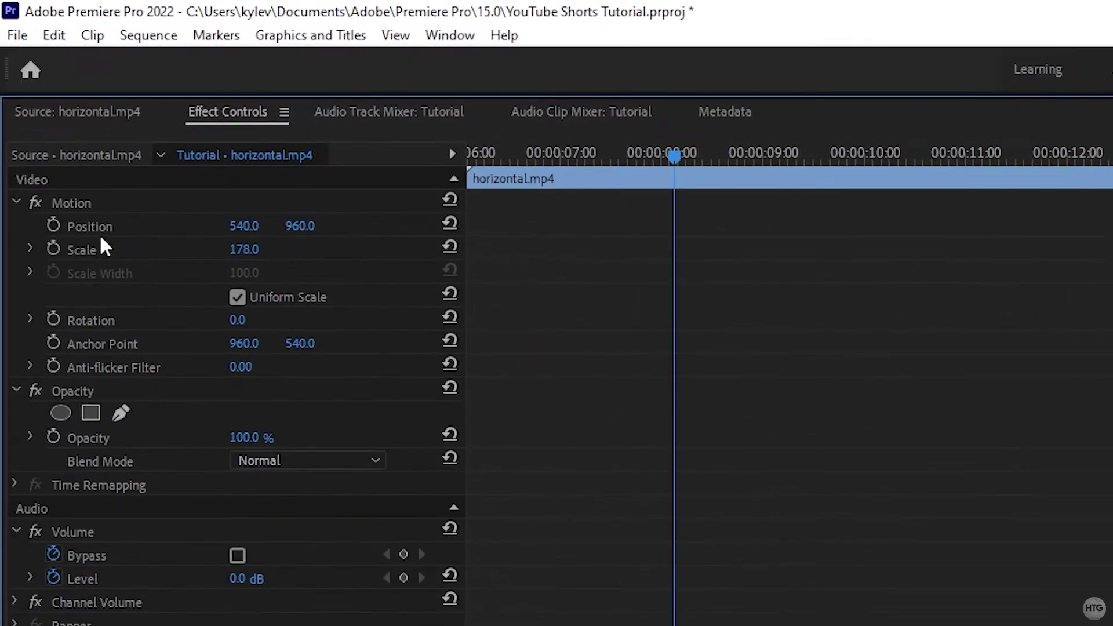
Test Position X values of 400 and 300, preview playback, then recentre X at 540
drag(238, 227, 157, 227)
drag(125, 103, 67, 103)
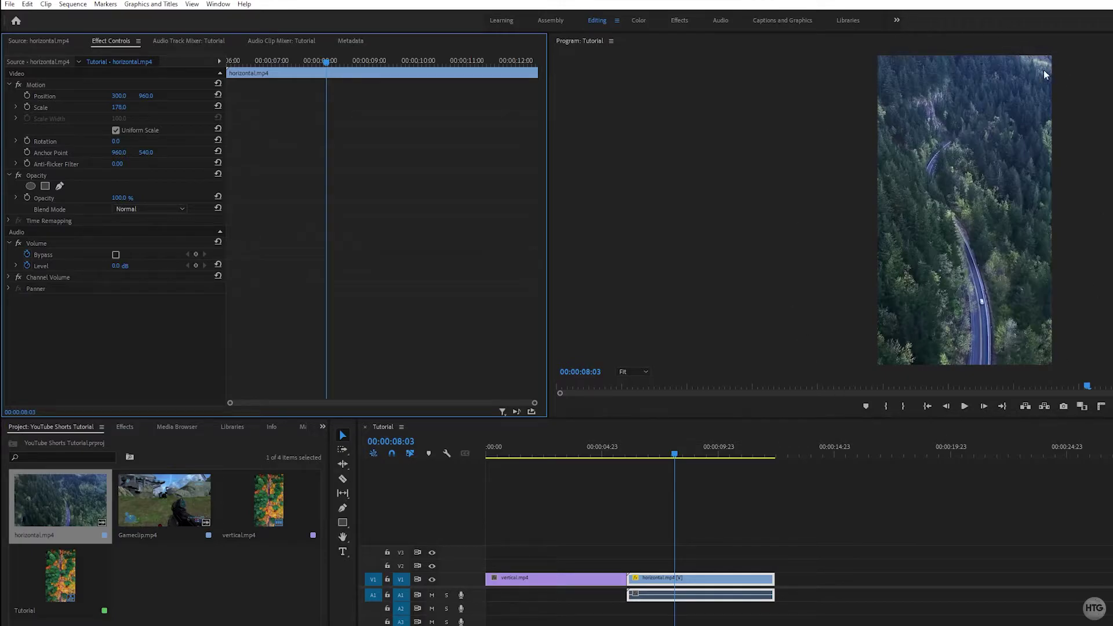
drag(118, 96, 203, 96)
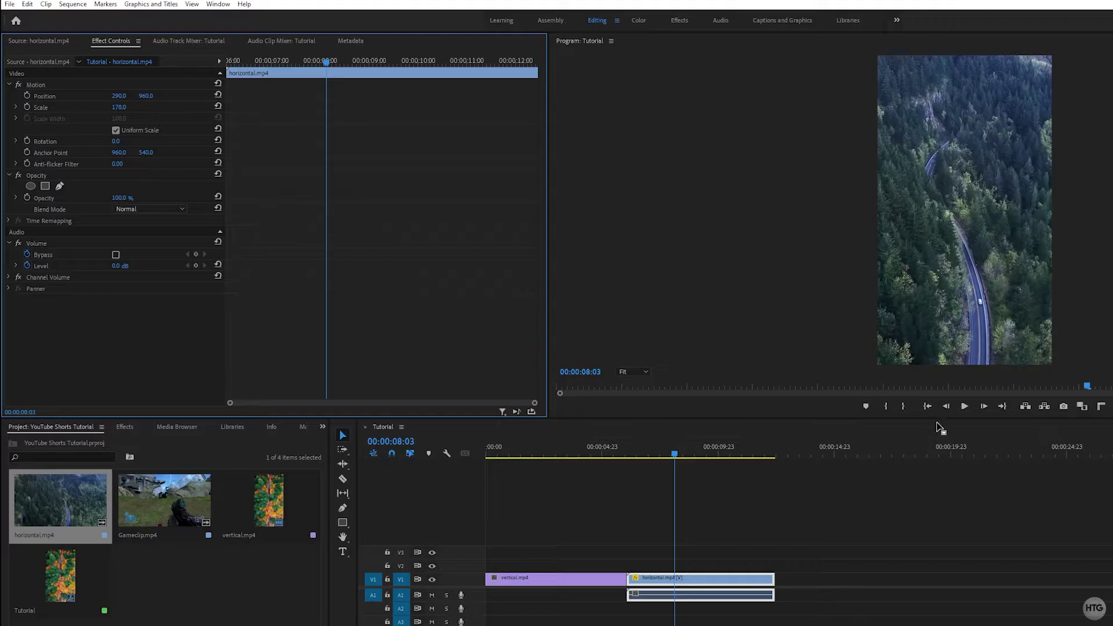
click(964, 406)
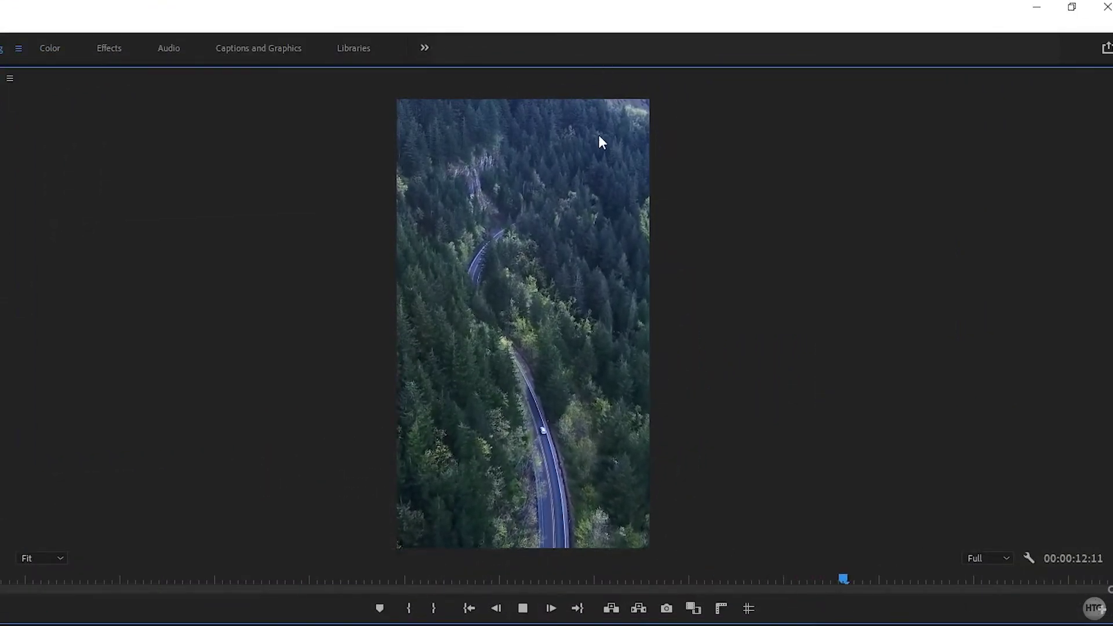
key(space)
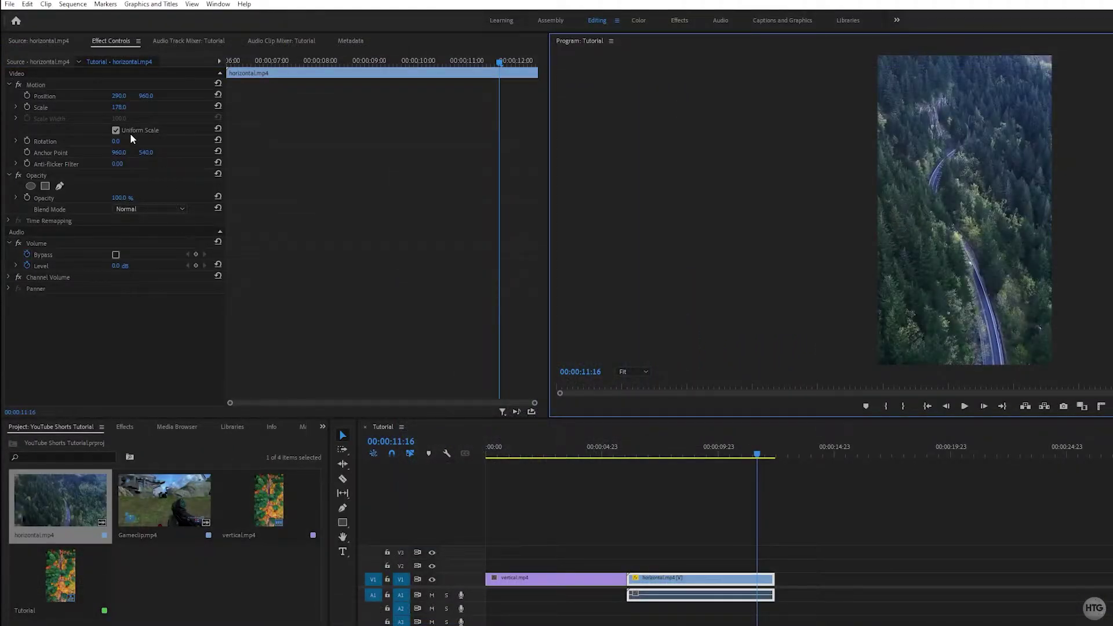
click(218, 95)
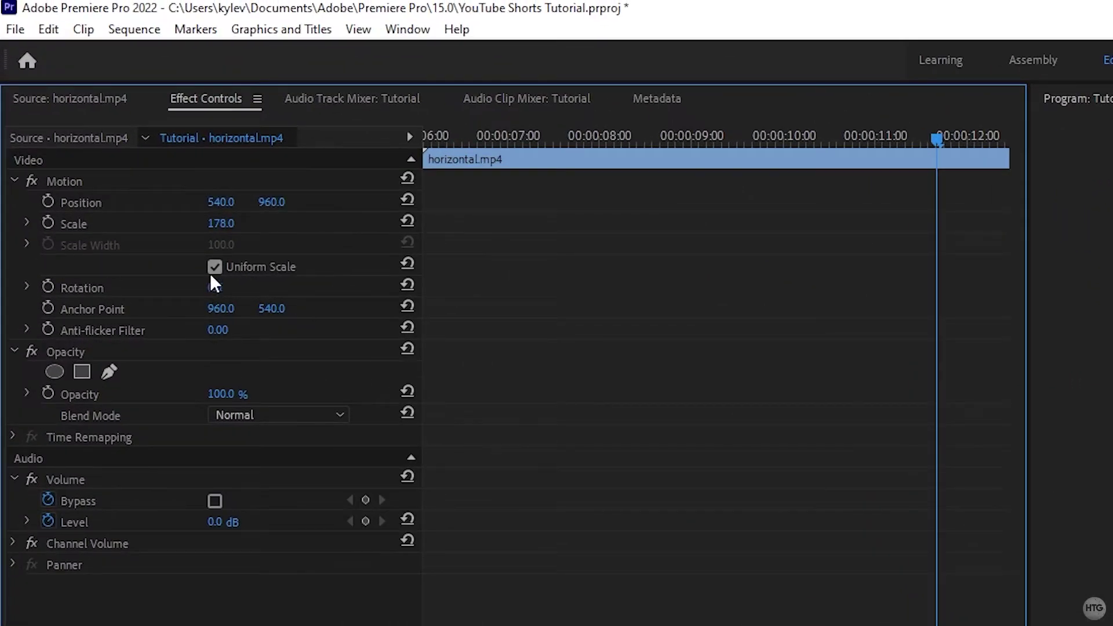
Unlink uniform scale, try a width scale of 60, and preview from 00:00:06:22
click(225, 264)
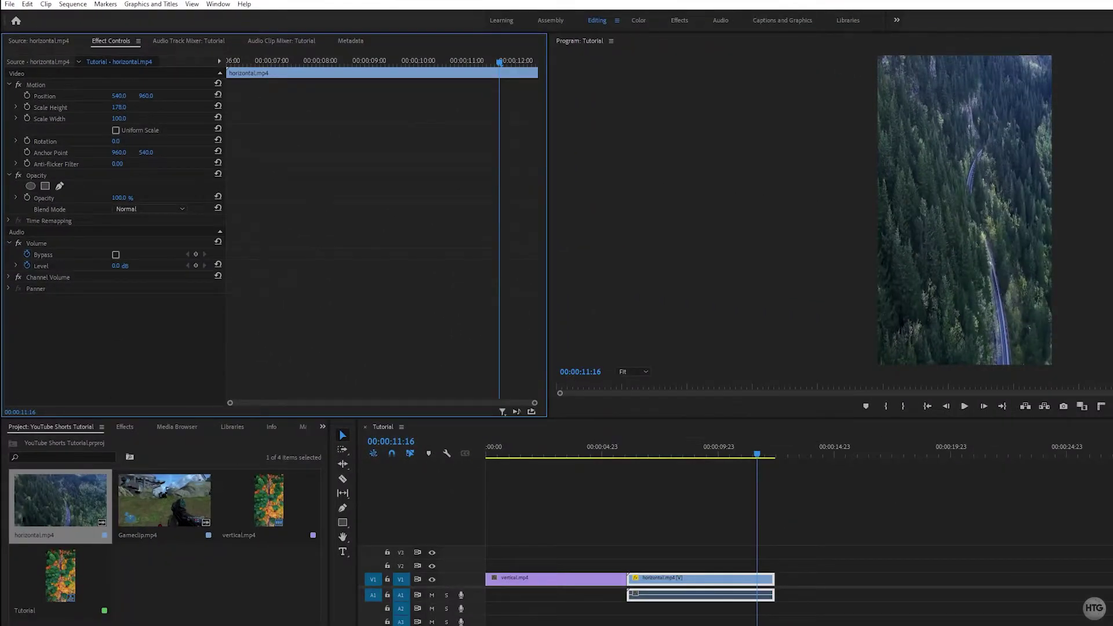
drag(119, 118, 99, 118)
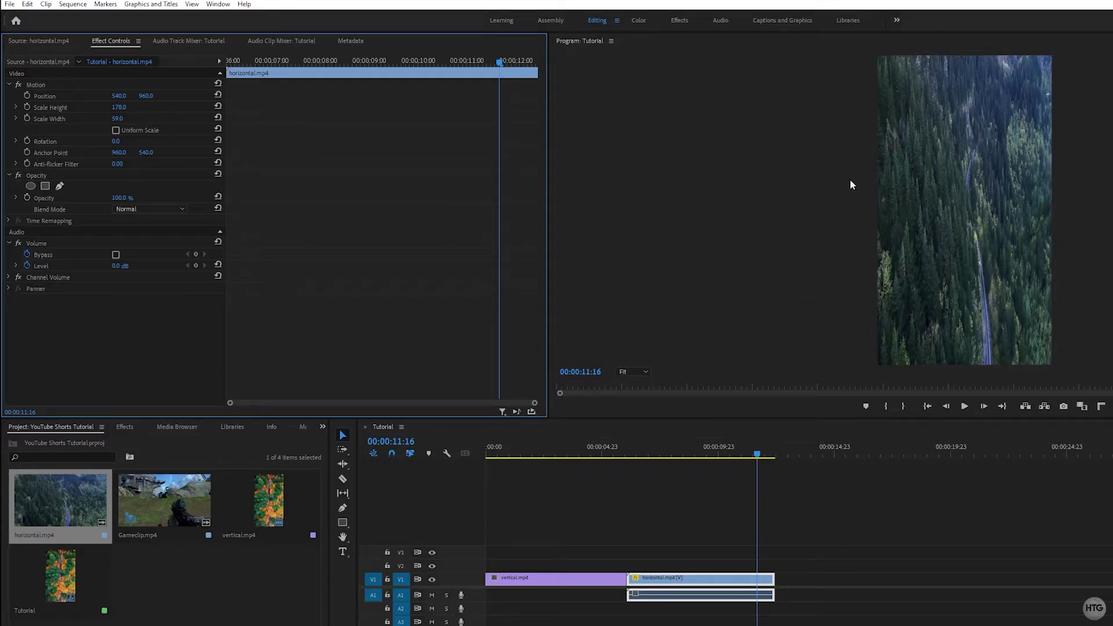
drag(118, 119, 118, 118)
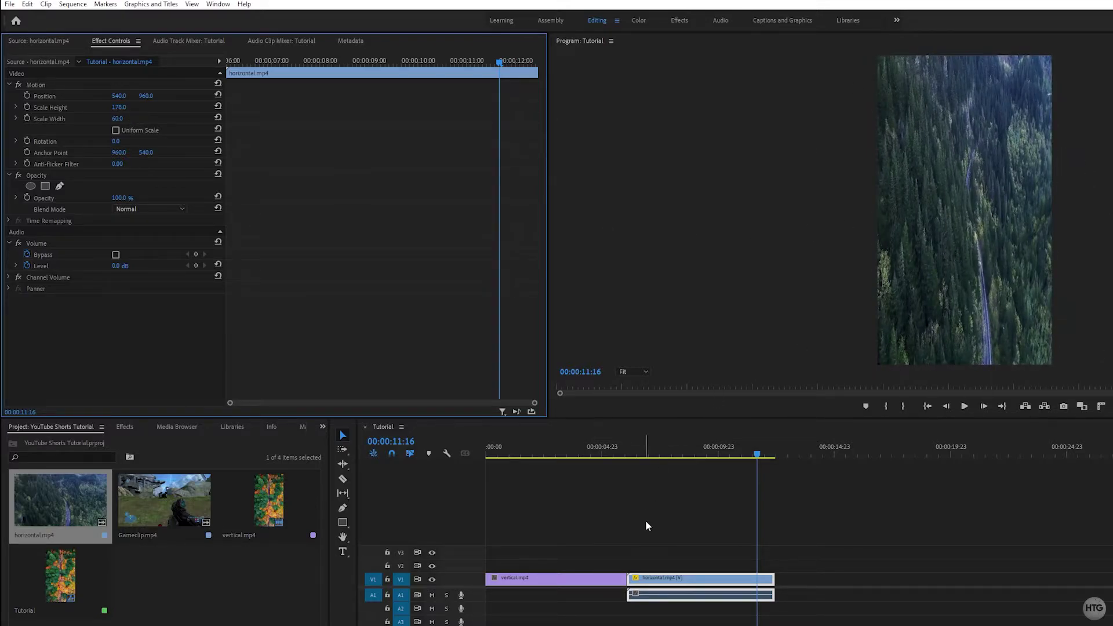
click(665, 452)
click(964, 407)
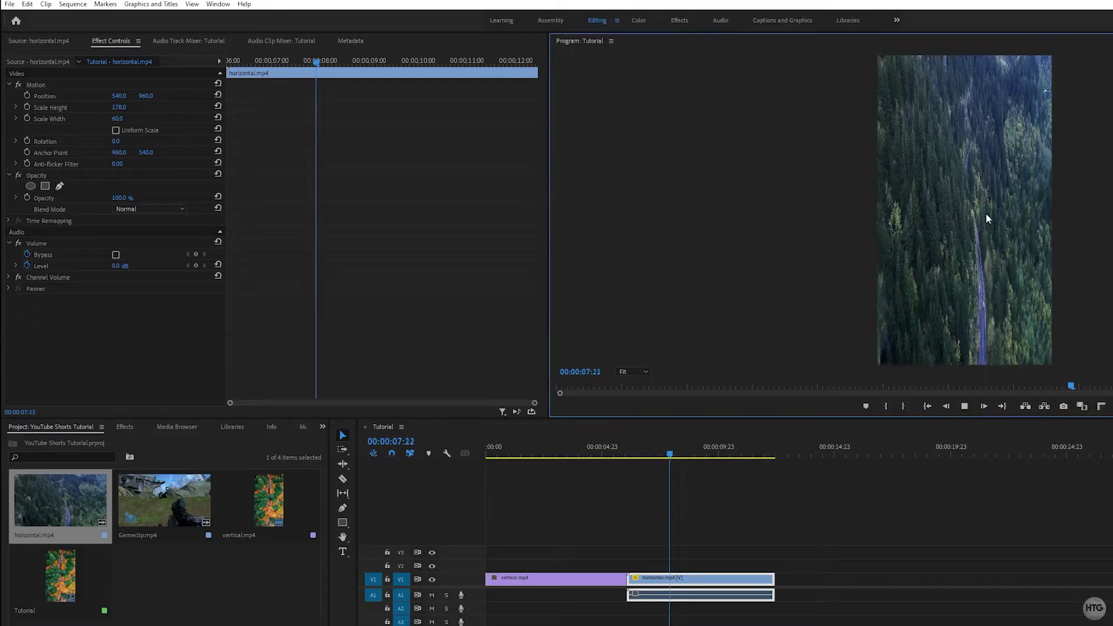
click(964, 407)
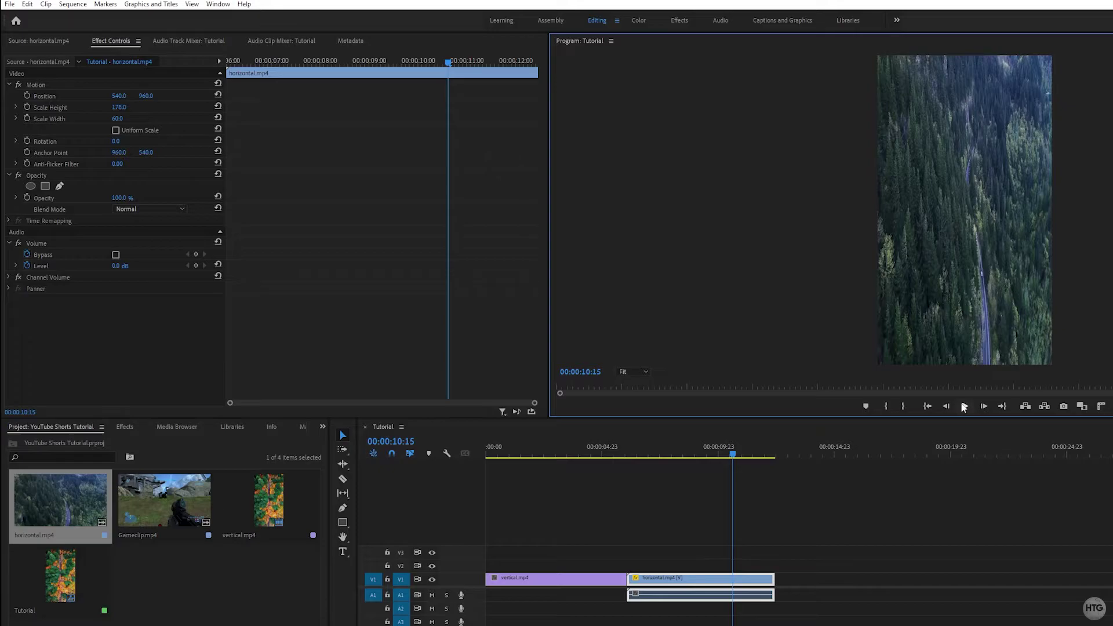
click(646, 455)
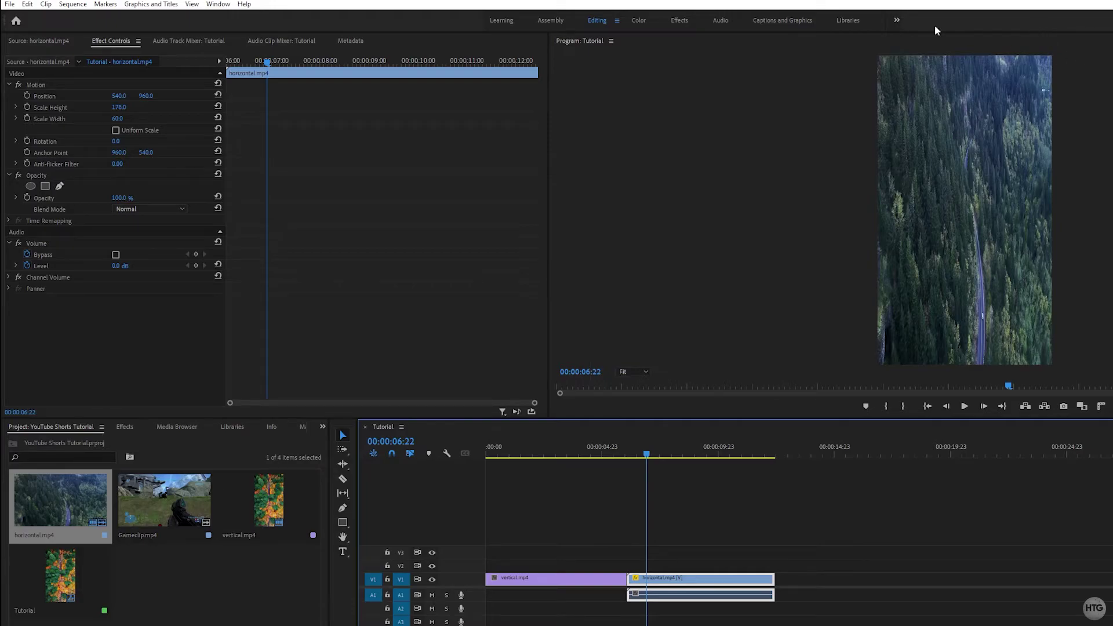
click(964, 406)
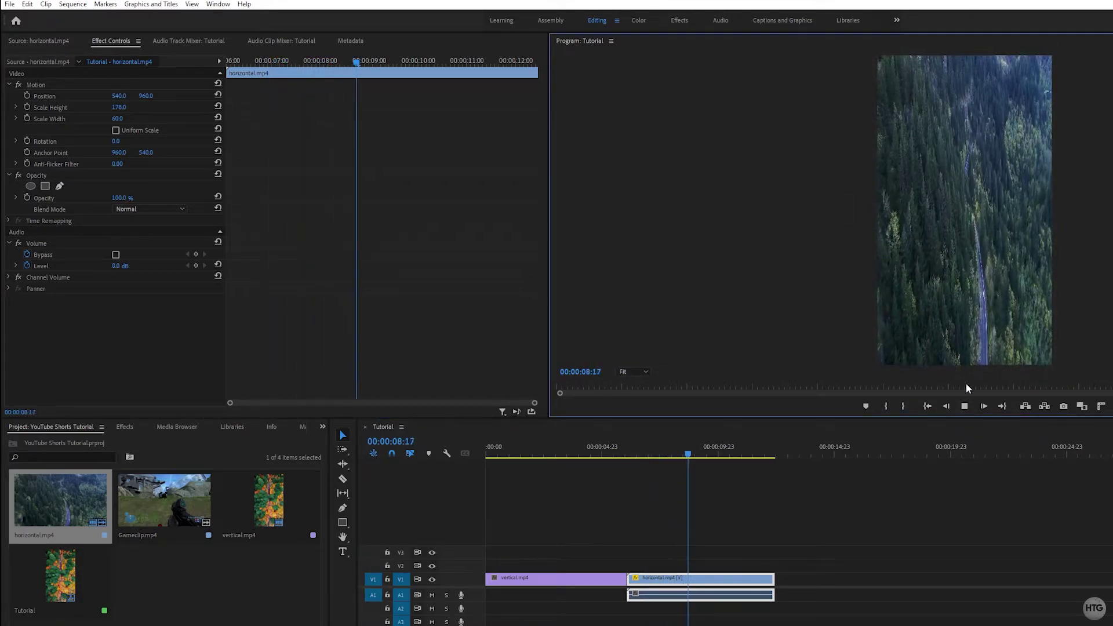
click(964, 406)
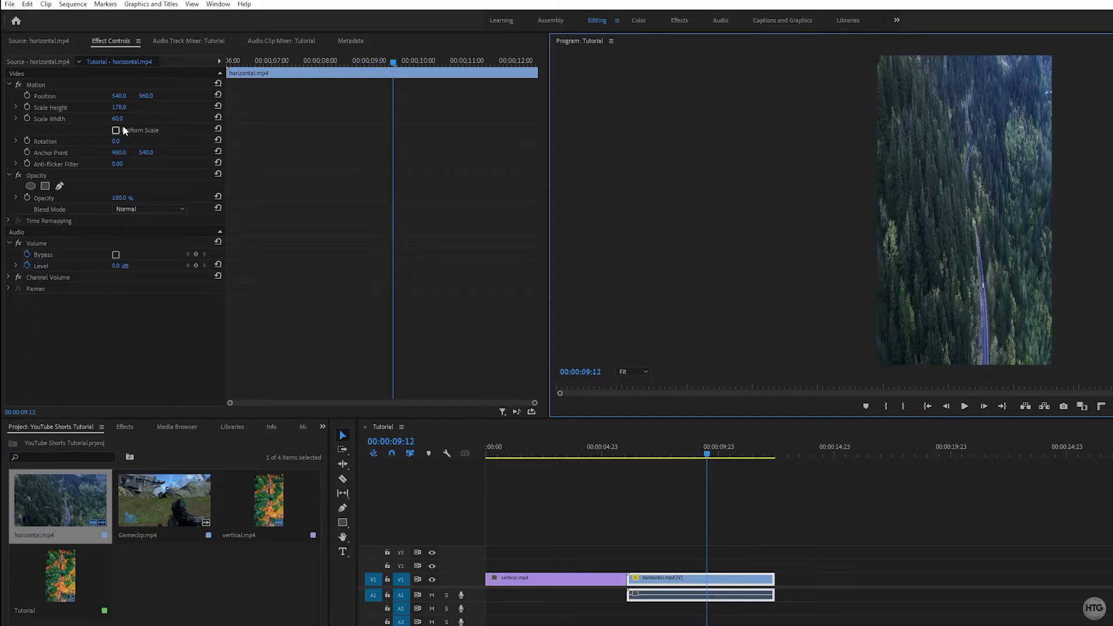
Try widths 83 and 90, re-enable Uniform Scale, and shift Position X to about 299
drag(117, 119, 128, 118)
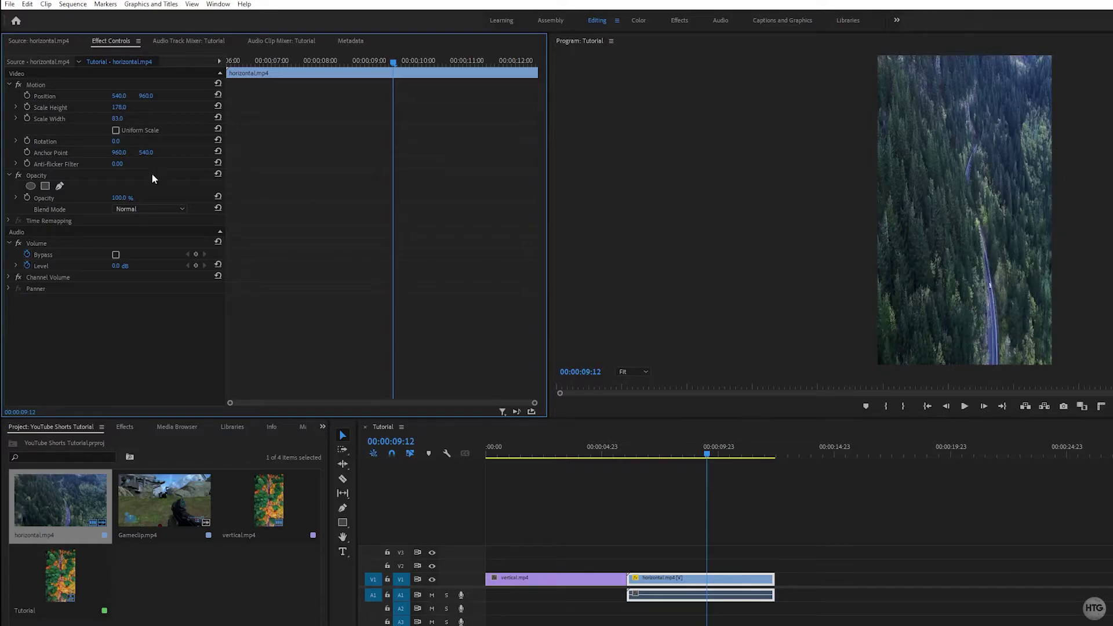
drag(117, 119, 127, 119)
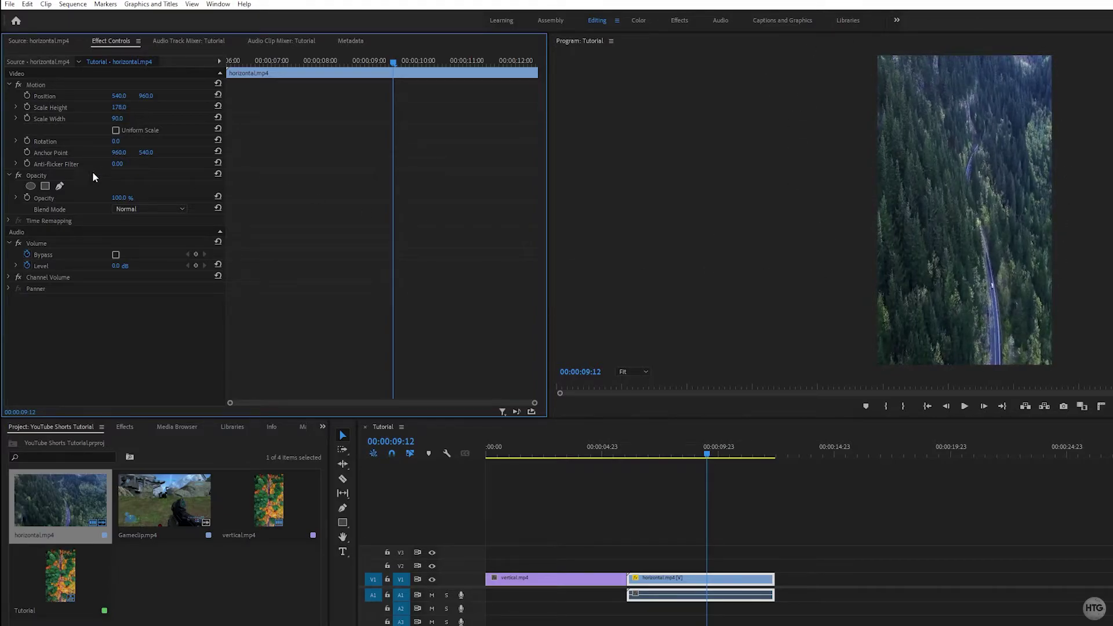
click(119, 132)
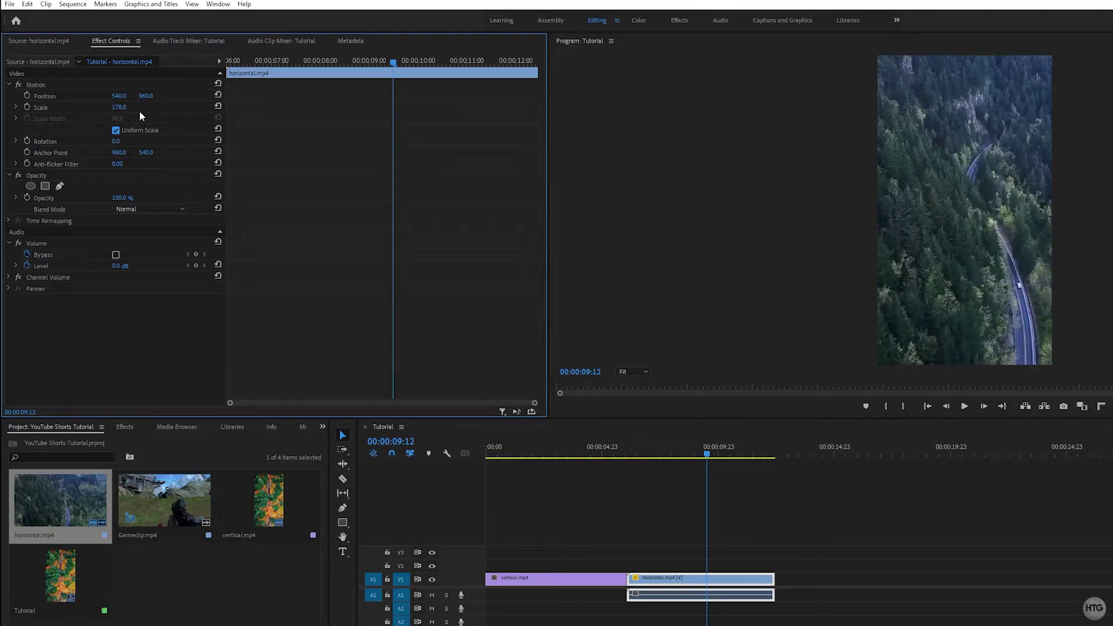
drag(119, 99, 815, 201)
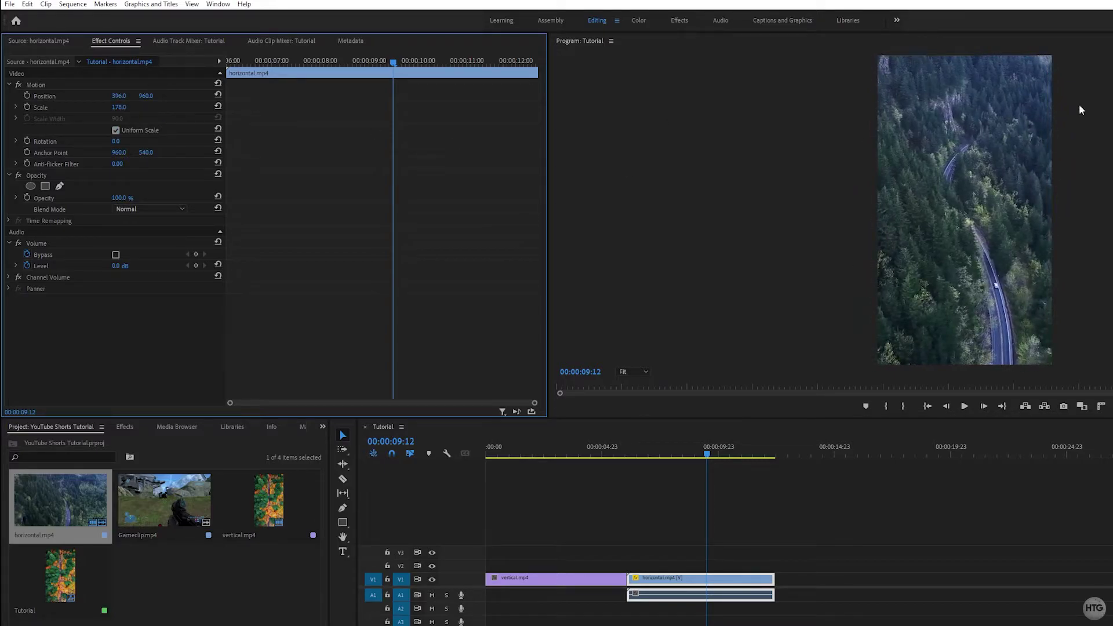
mouse_move(116, 97)
mouse_down()
mouse_move(70, 97)
mouse_move(131, 99)
mouse_up()
Check the sequence playback, then mark In and Out points for a Gameclip.mp4 excerpt
click(642, 486)
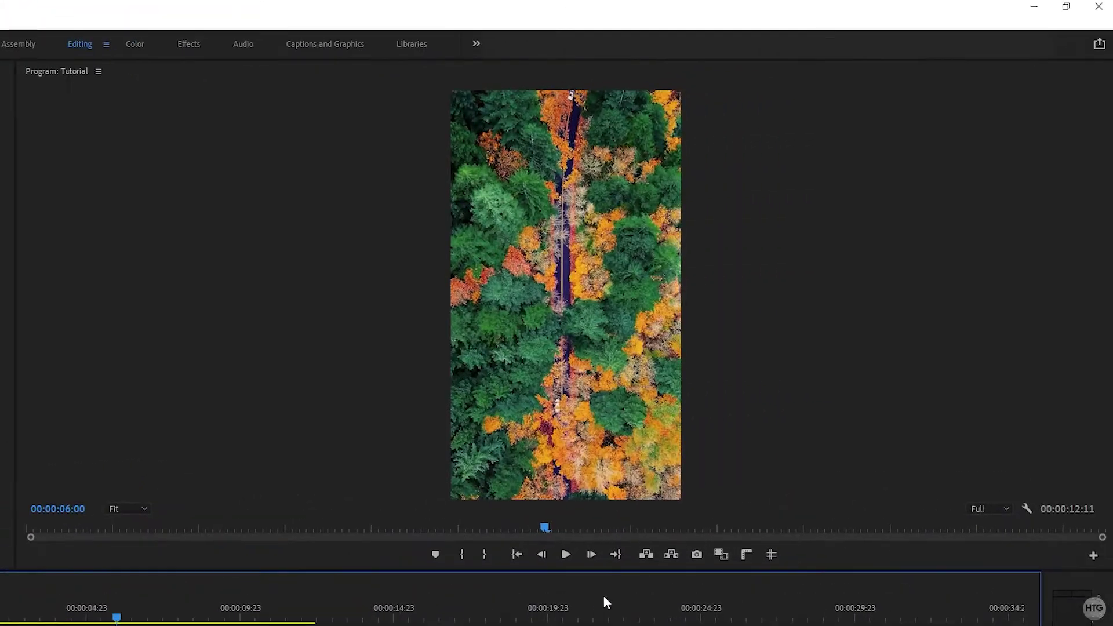
click(965, 406)
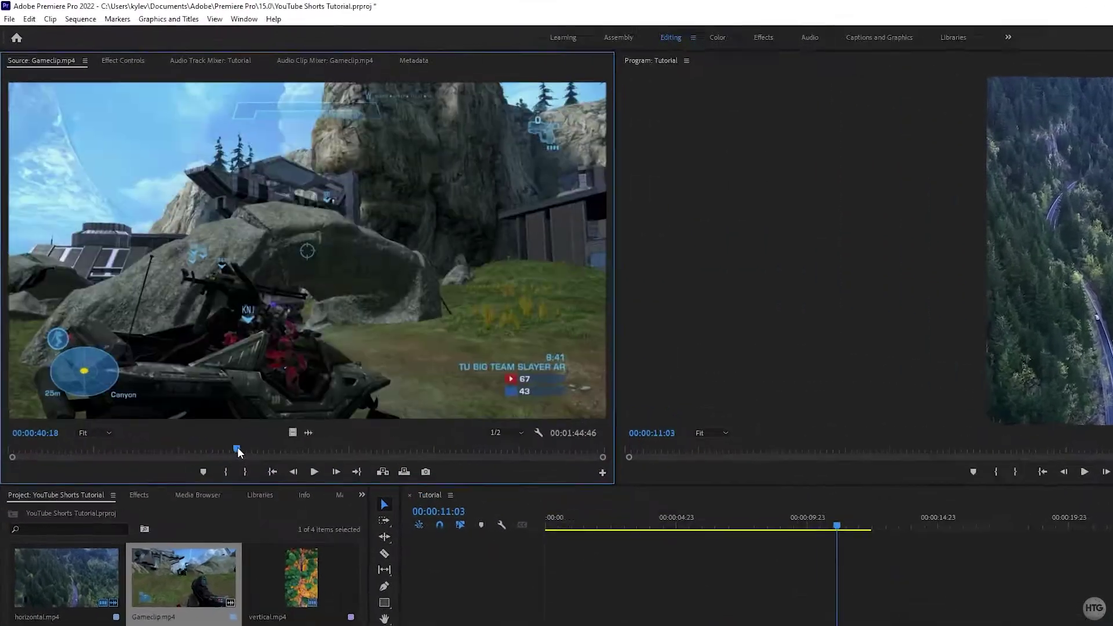
drag(237, 452, 236, 453)
drag(291, 556, 429, 554)
click(277, 585)
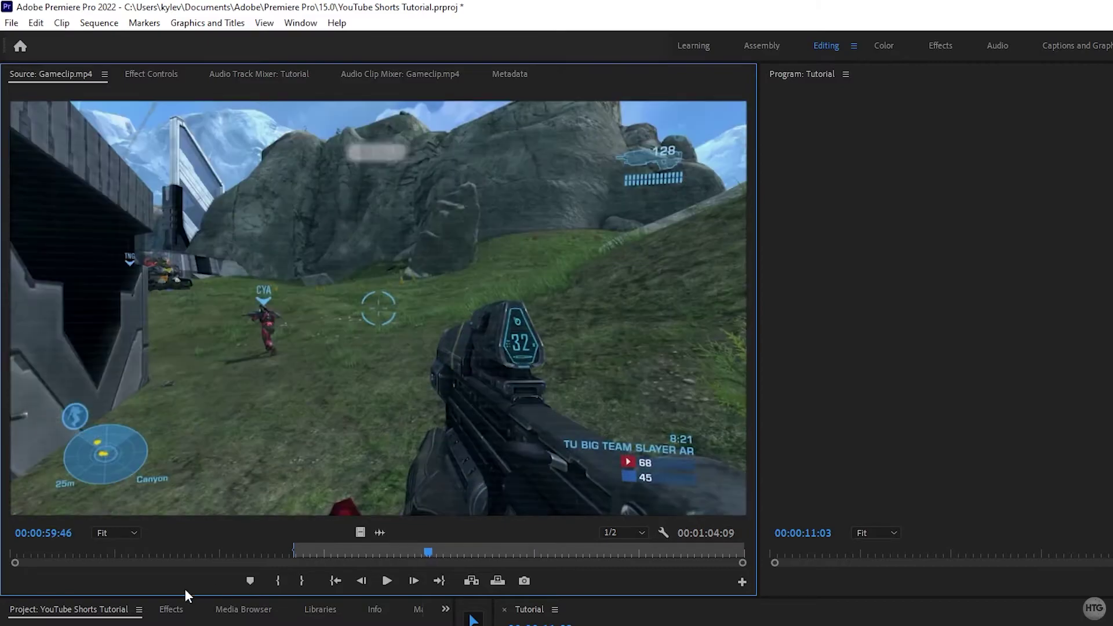
click(302, 580)
Place the trimmed Gameclip excerpt on the timeline right after horizontal.mp4
drag(298, 378, 1064, 625)
drag(486, 495, 480, 503)
click(542, 328)
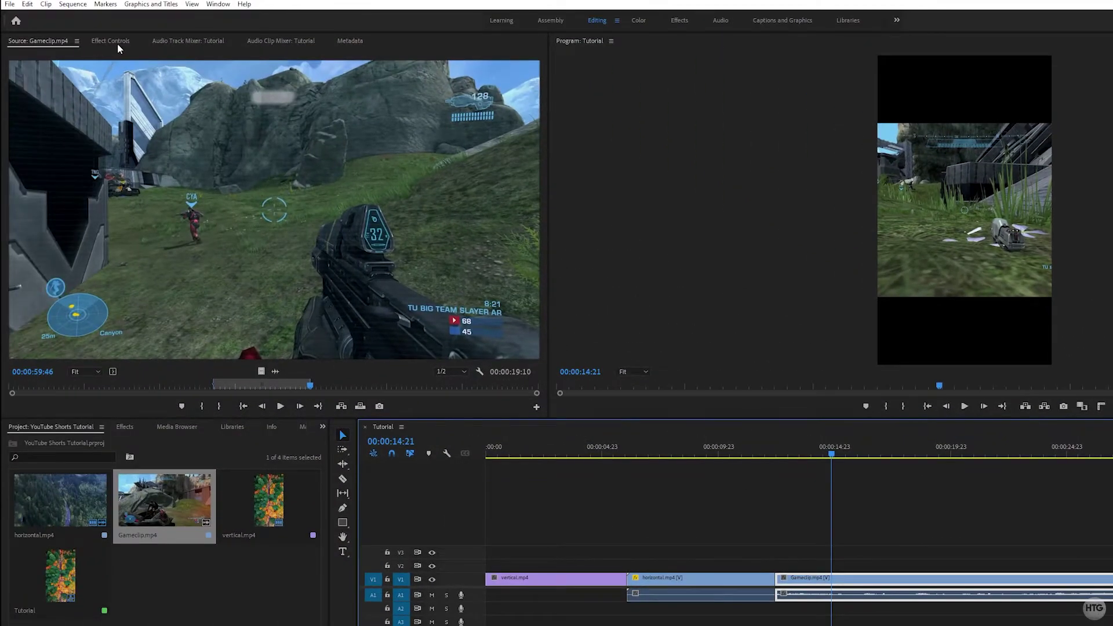
click(118, 44)
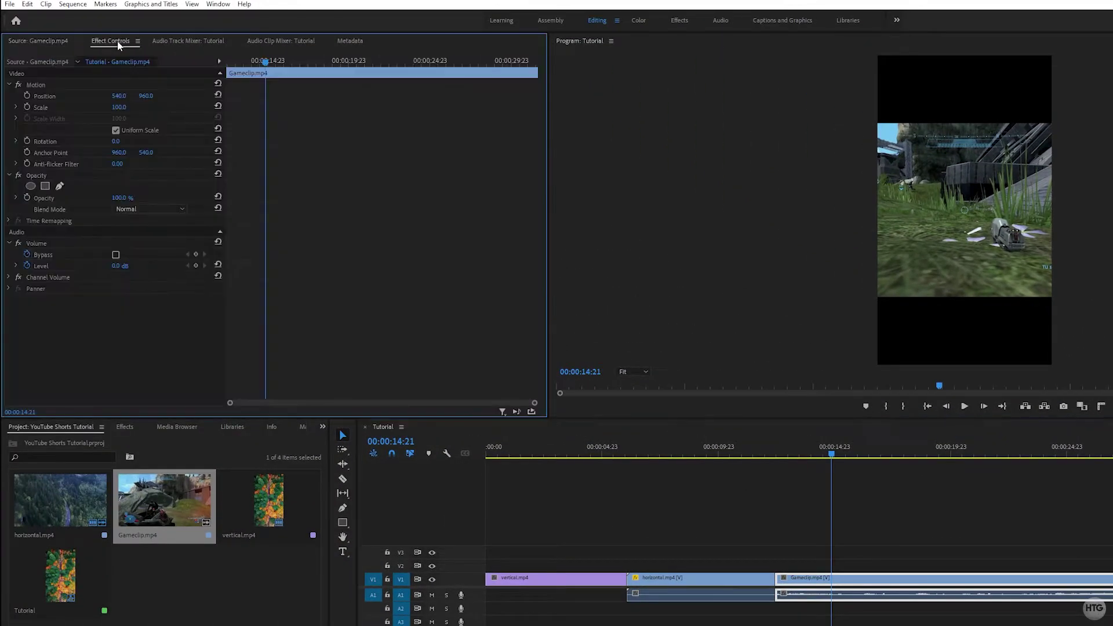
Scrub Gameclip.mp4's Scale from 100 down to 69 in Effect Controls
drag(870, 455, 864, 455)
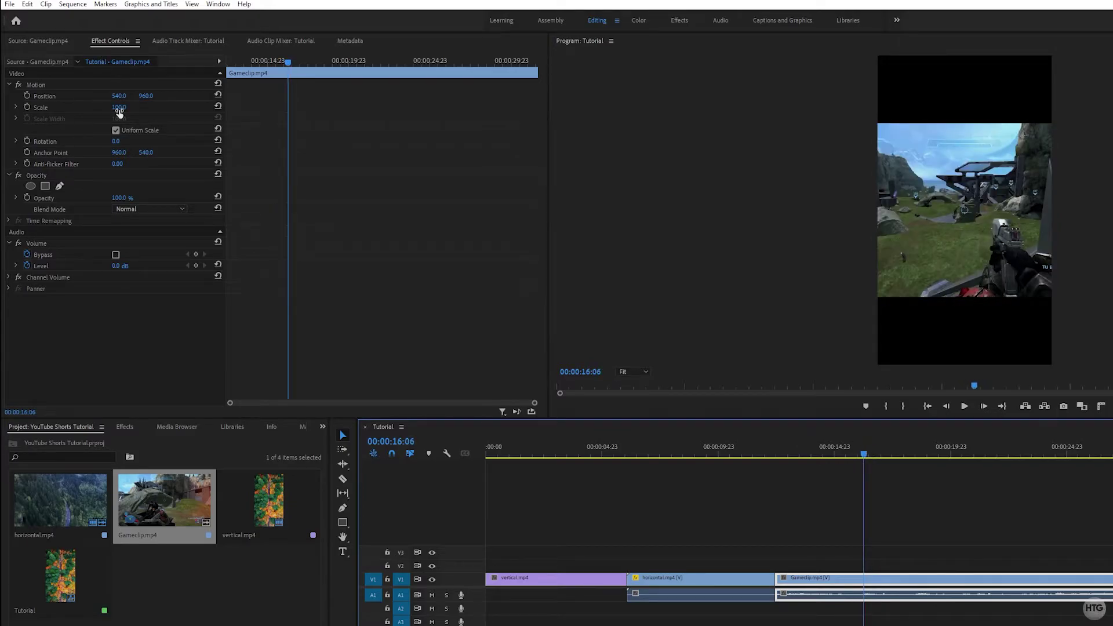
drag(119, 107, 100, 107)
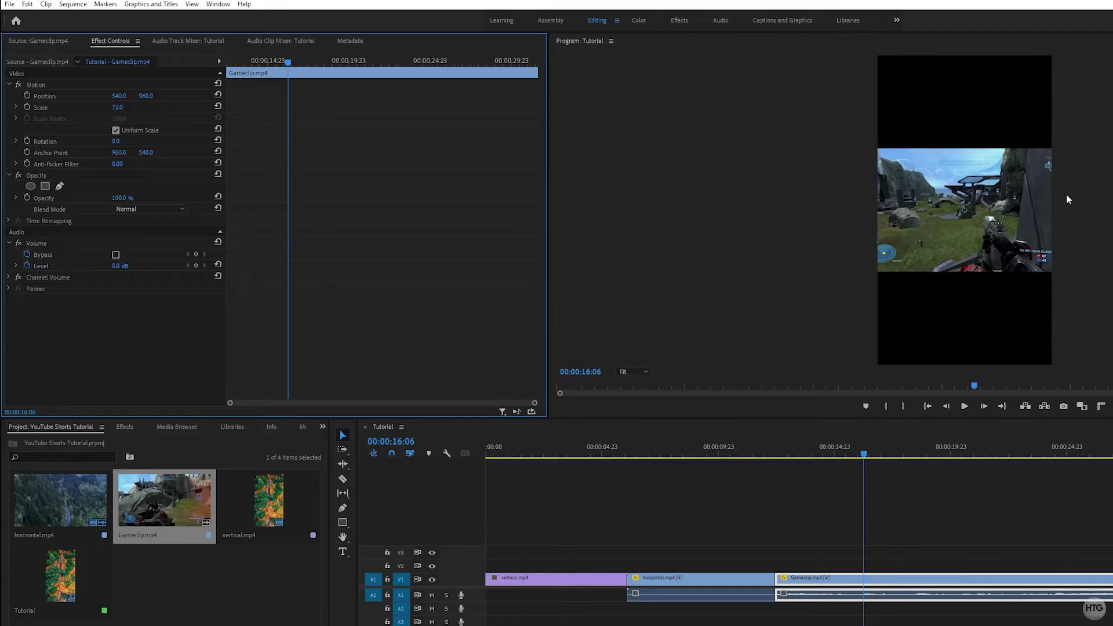
drag(99, 108, 98, 107)
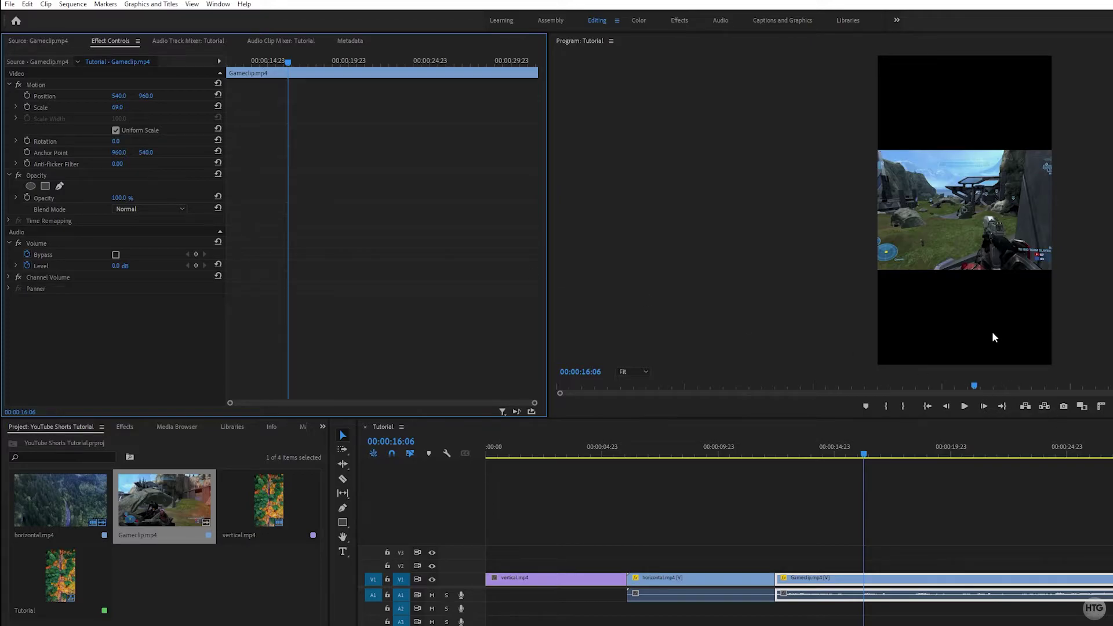
scroll(799, 580, up, 5)
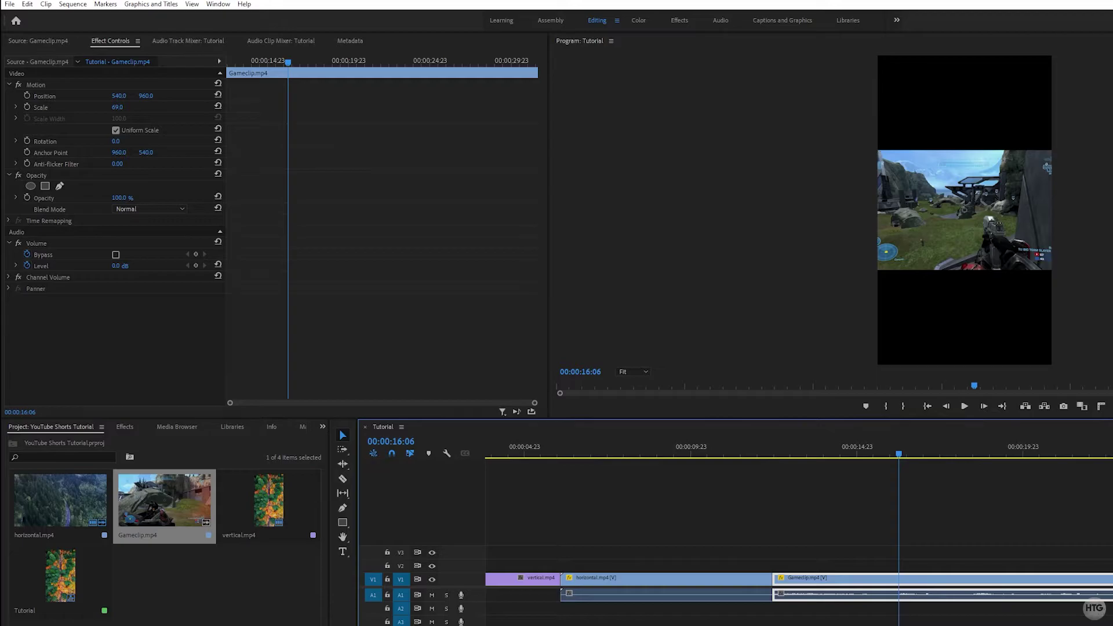
key(ctrl+equal)
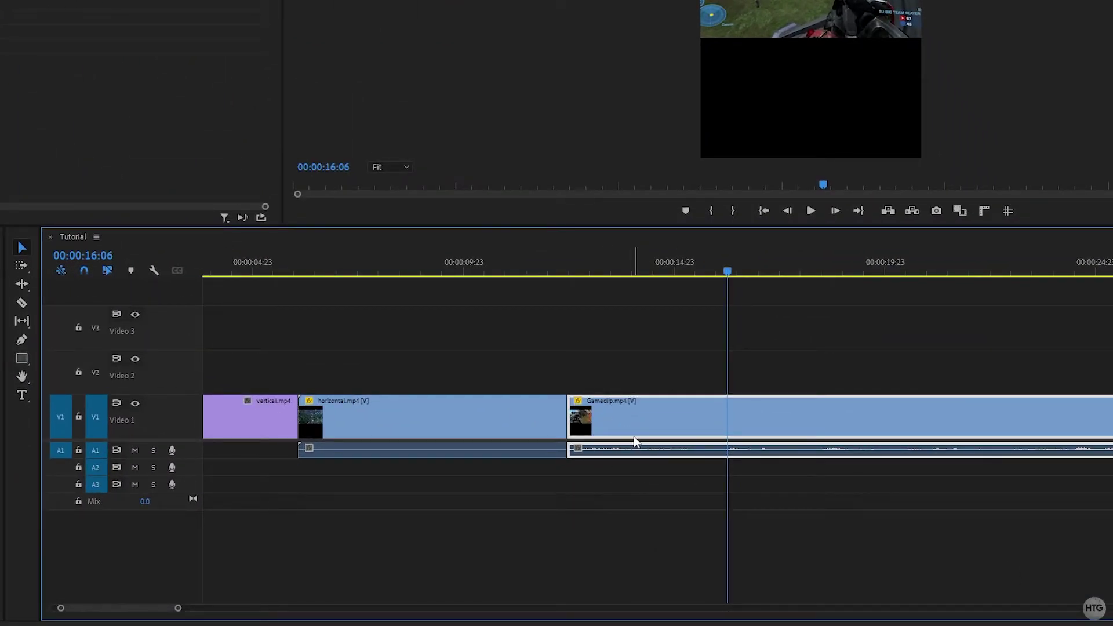
Alt-drag a copy of Gameclip from V1 onto V2 and scale that copy up to 198
drag(626, 424, 628, 374)
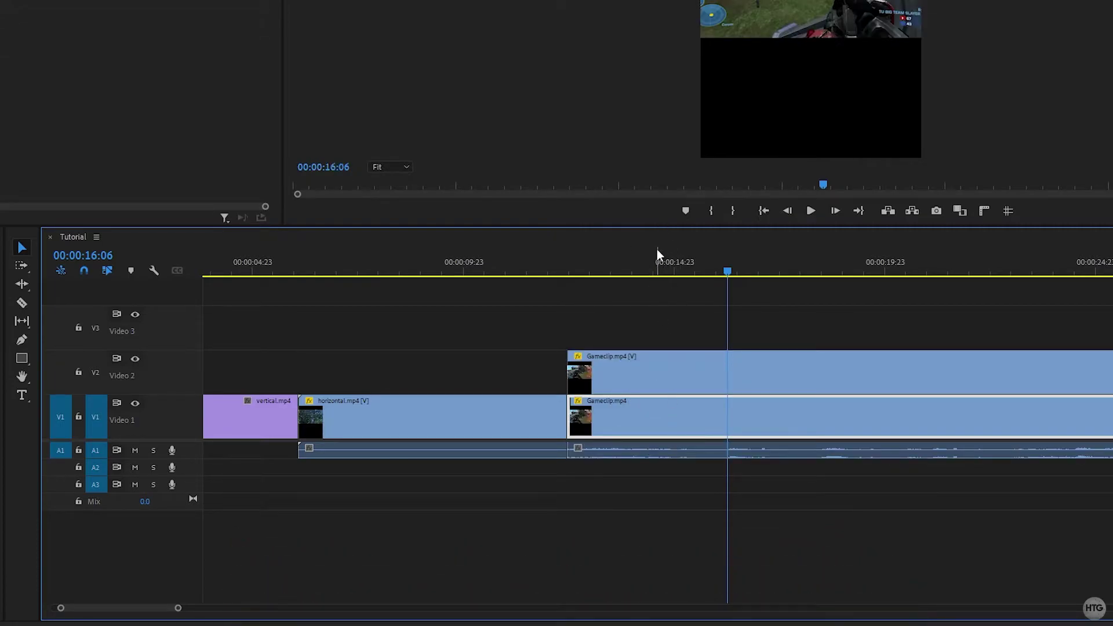
click(655, 263)
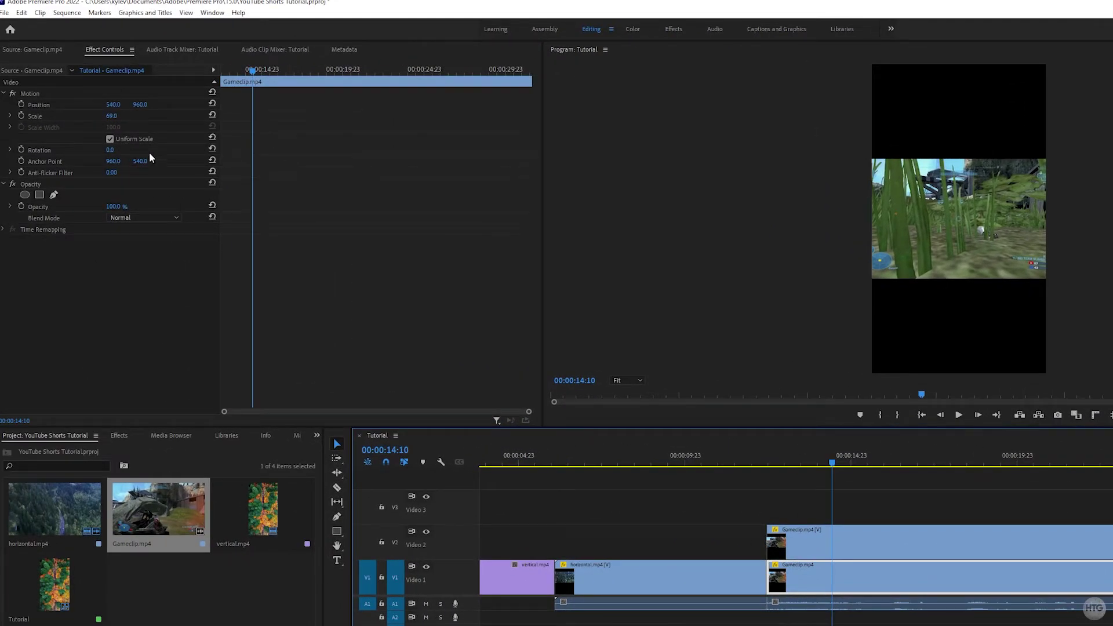
drag(112, 116, 187, 116)
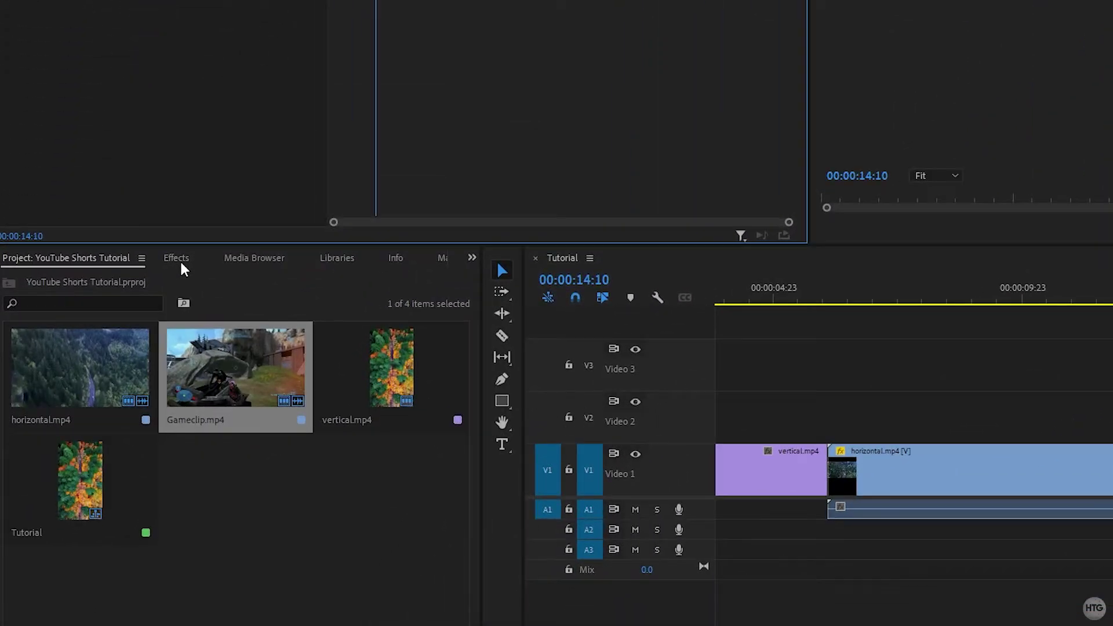
Apply Gaussian Blur to the enlarged background copy at Blurriness 87 and play back the result
click(177, 259)
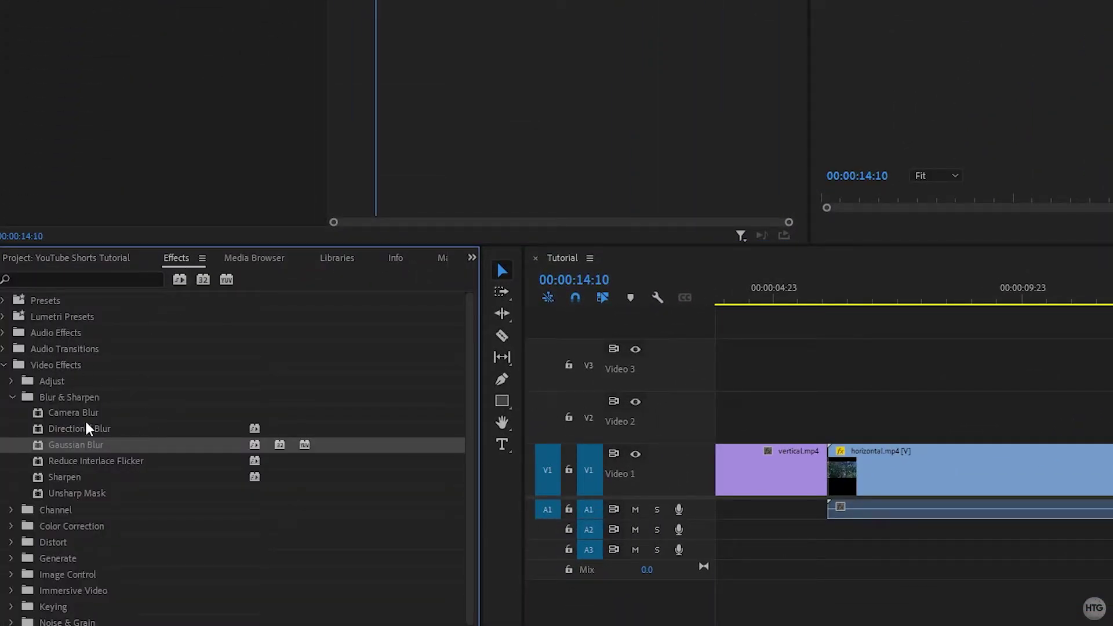
drag(36, 457, 373, 477)
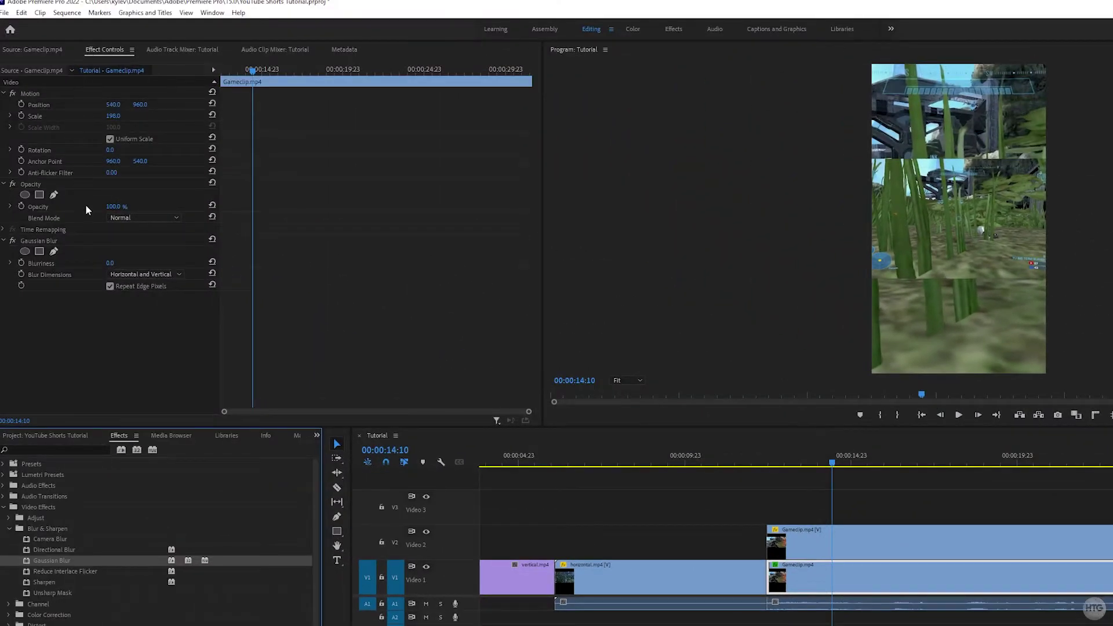
drag(110, 263, 170, 263)
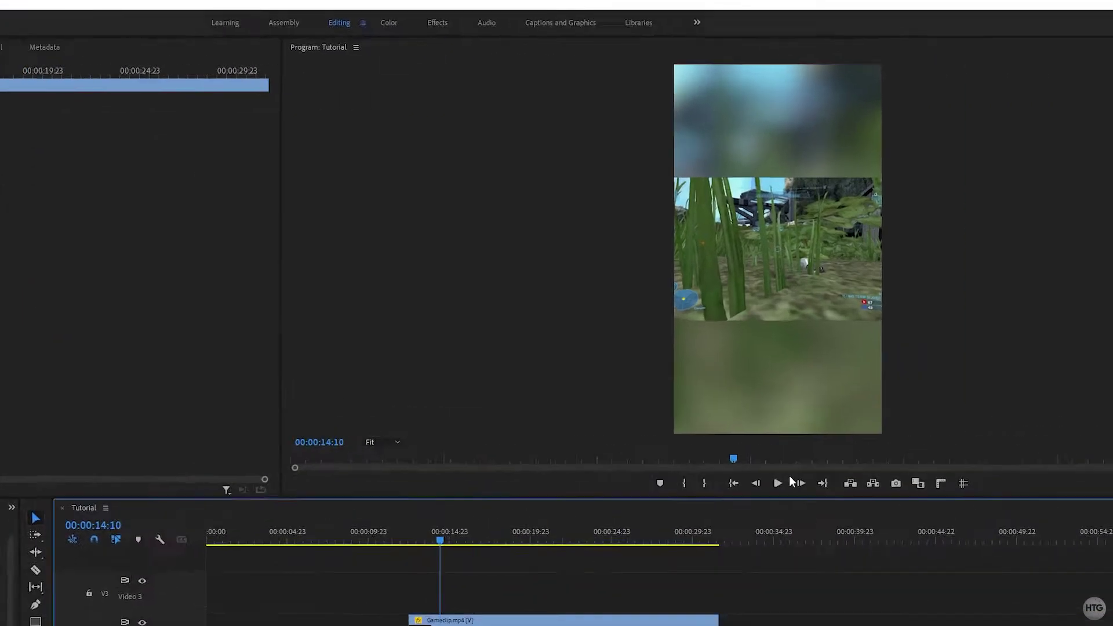
click(959, 415)
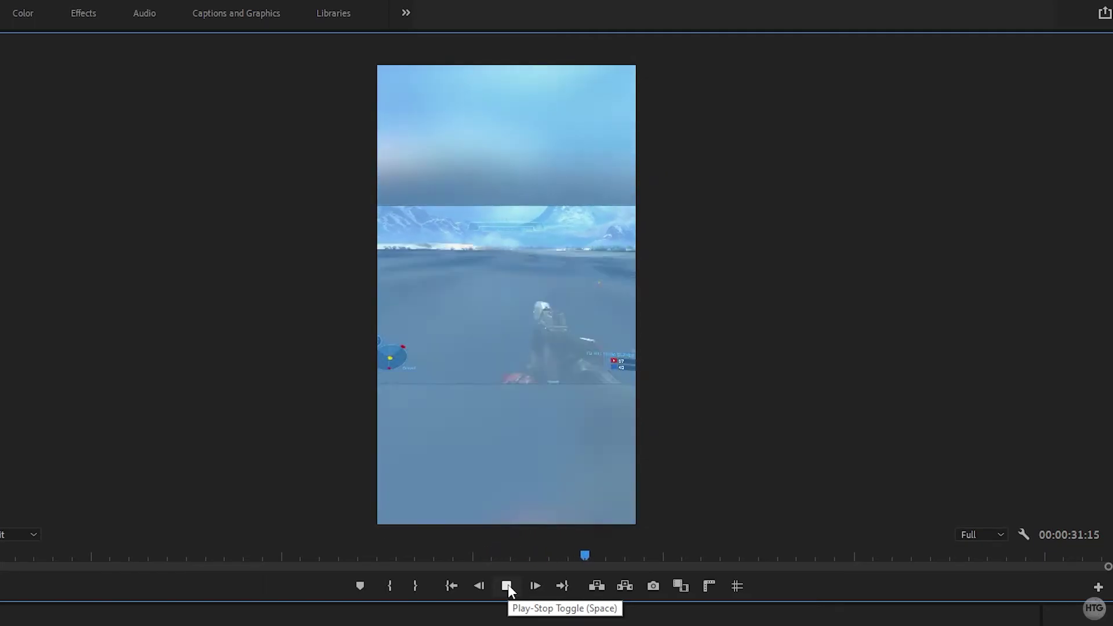
click(506, 586)
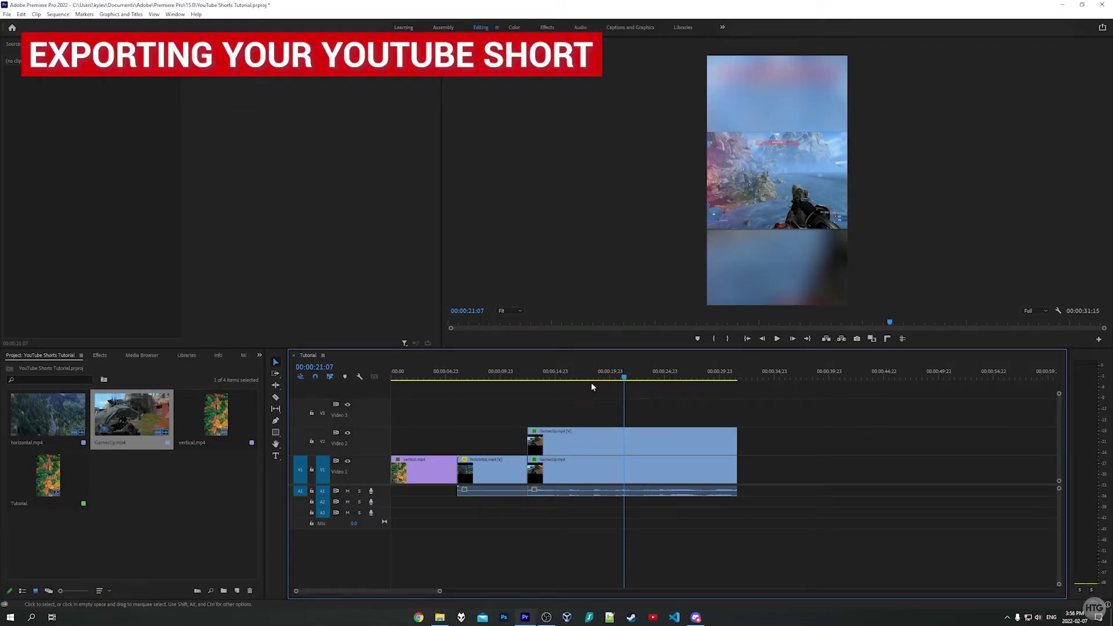
Mark In at 00:00:00:00 and Mark Out at the end of the last clip
drag(657, 377, 383, 385)
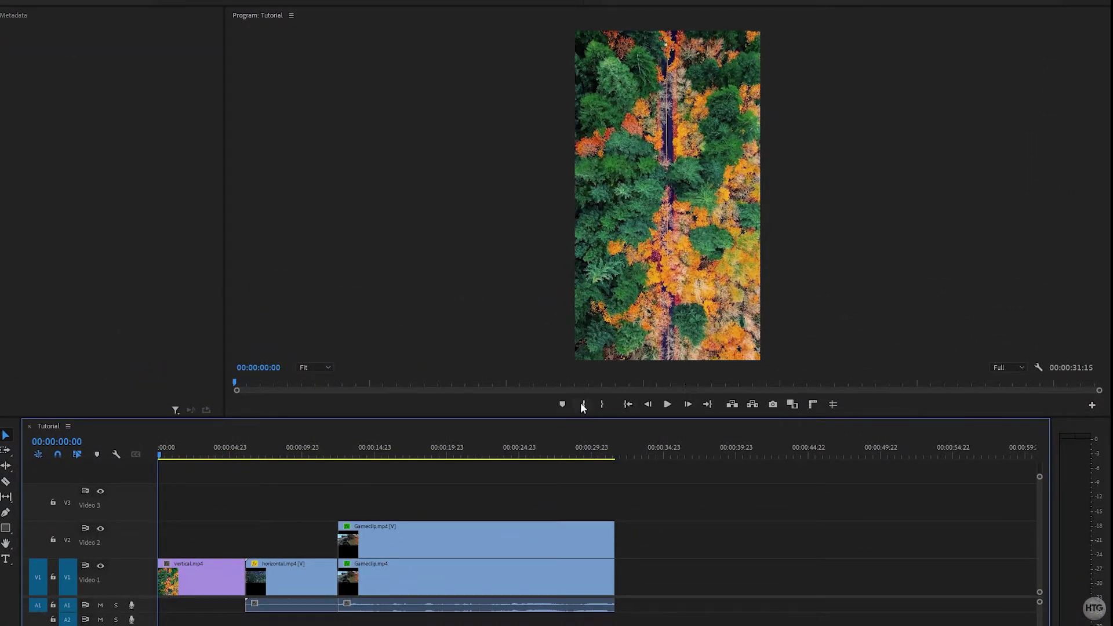
click(584, 404)
drag(440, 452, 615, 460)
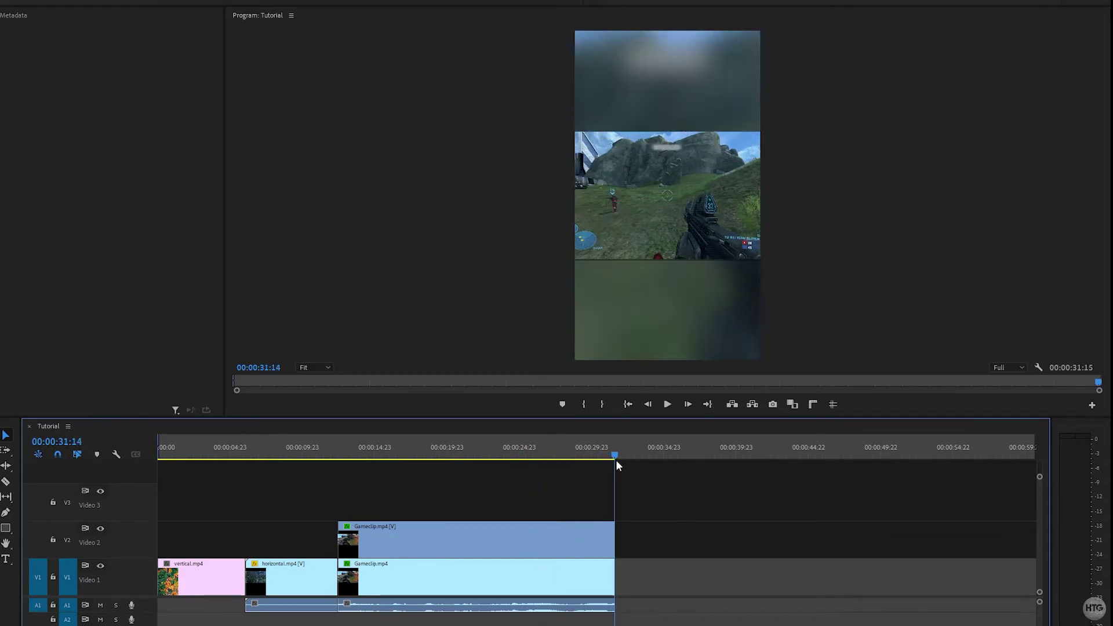
click(603, 404)
click(352, 456)
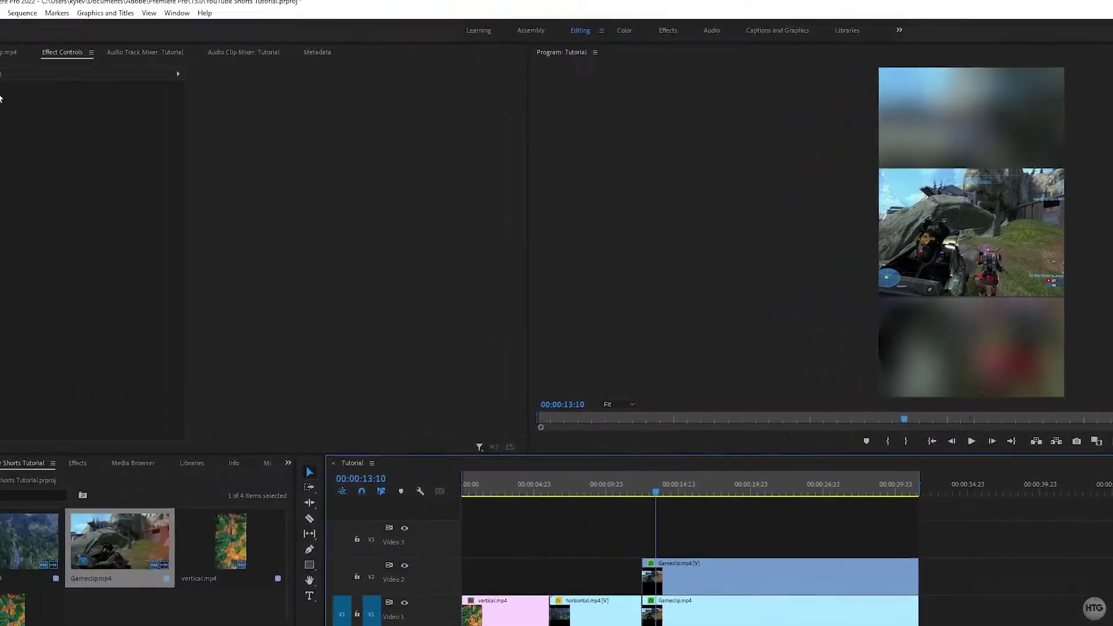
Open Export Media and choose H.264 format with the Match Source - High bitrate preset
click(8, 20)
mouse_move(88, 378)
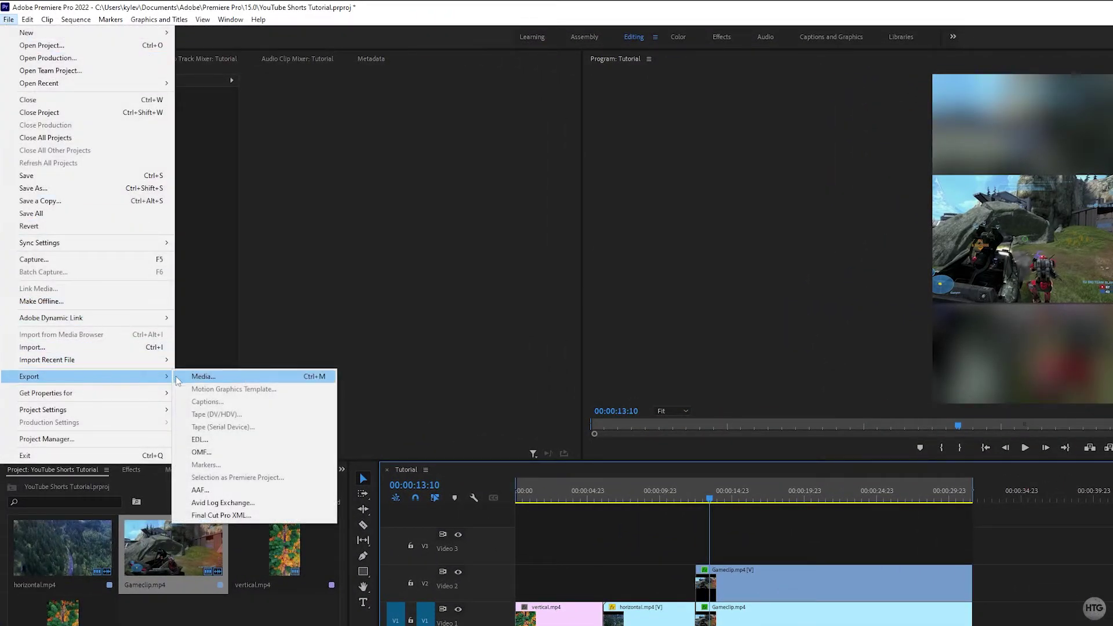
click(207, 378)
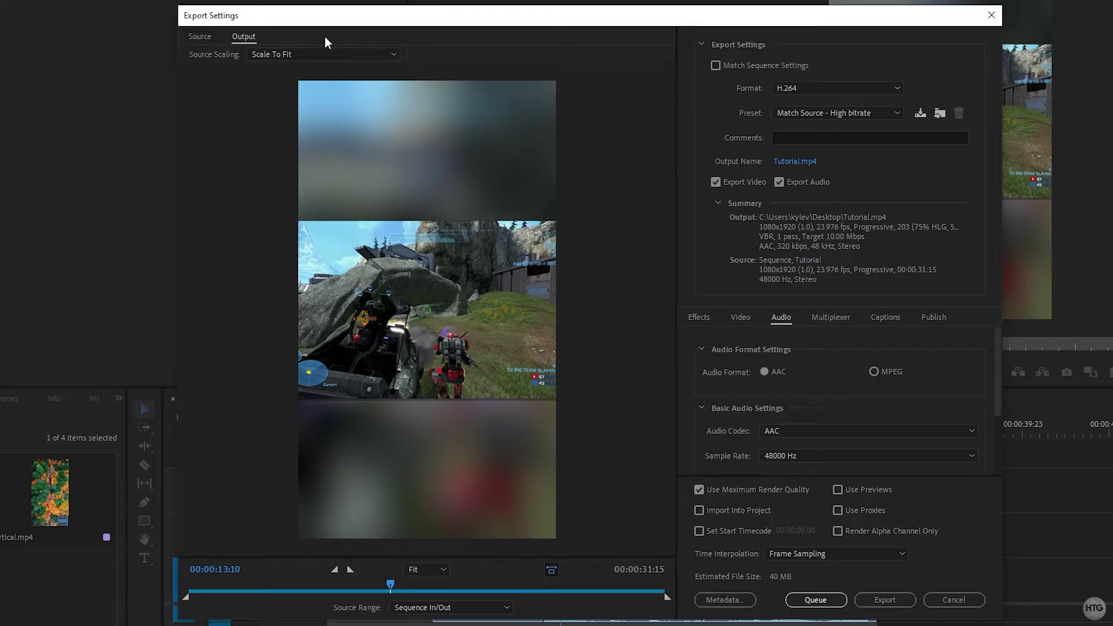
click(819, 92)
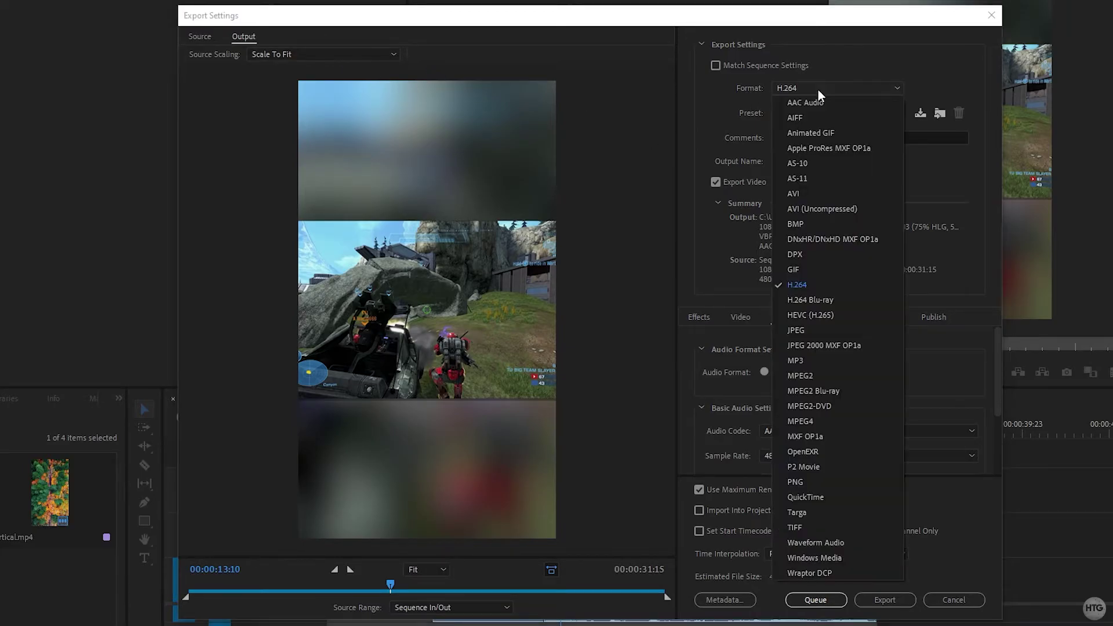
click(823, 284)
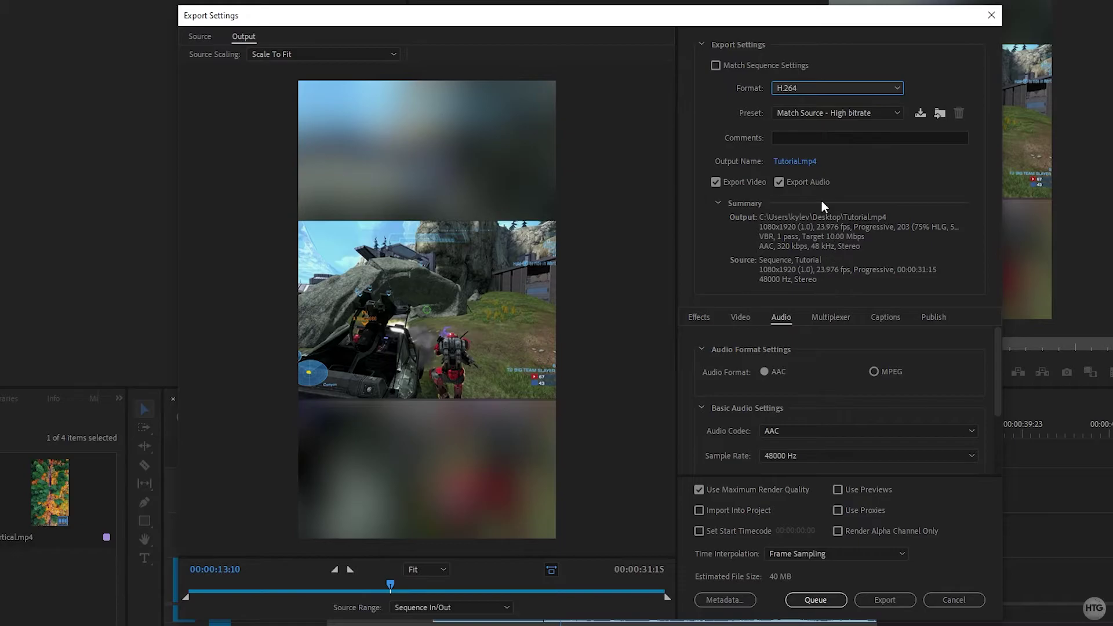
click(820, 114)
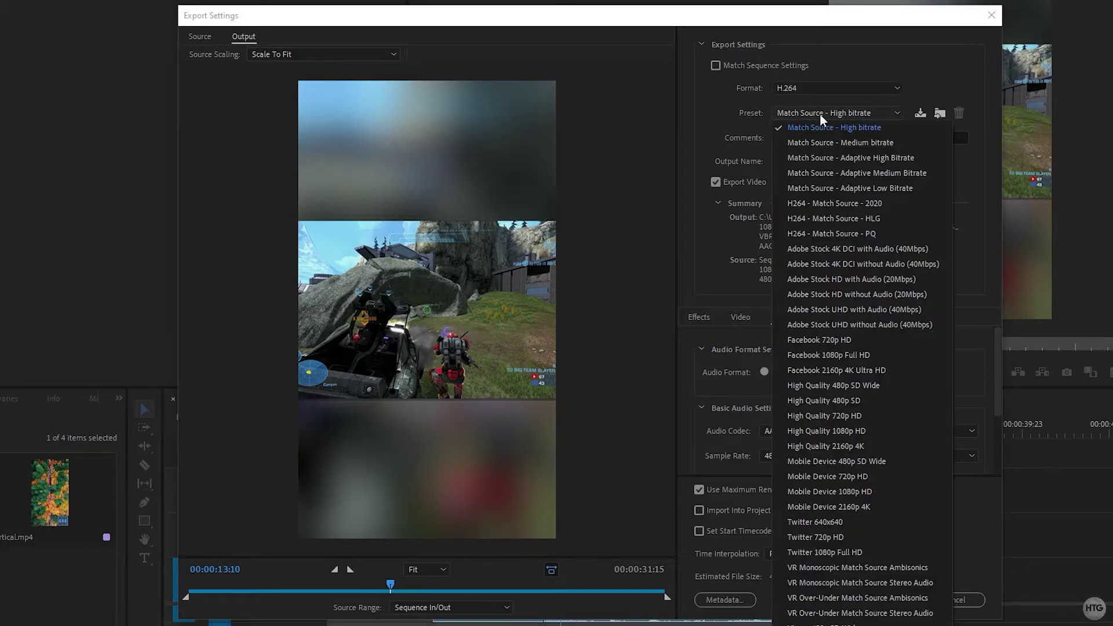
click(857, 127)
Set the output file to Tutorial.mp4 on the Desktop
click(797, 162)
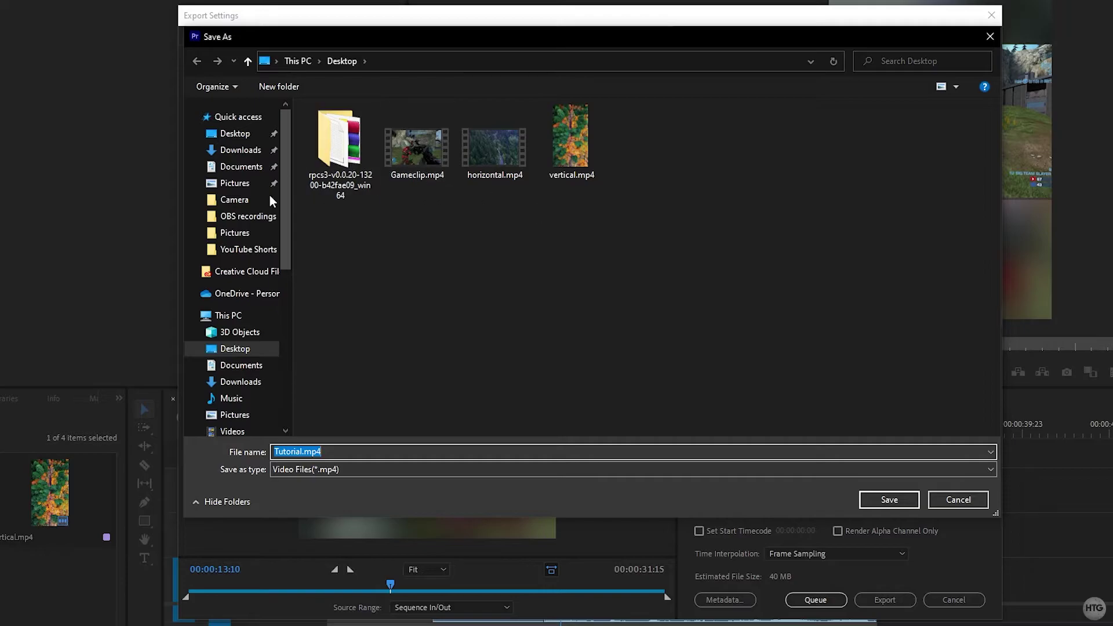
click(887, 500)
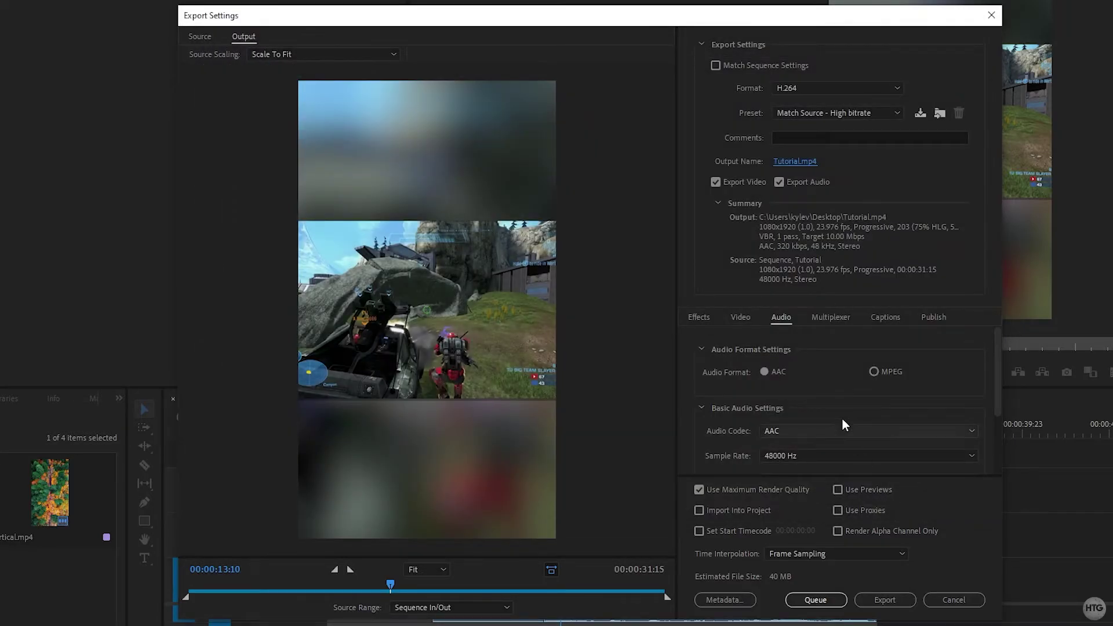
click(741, 320)
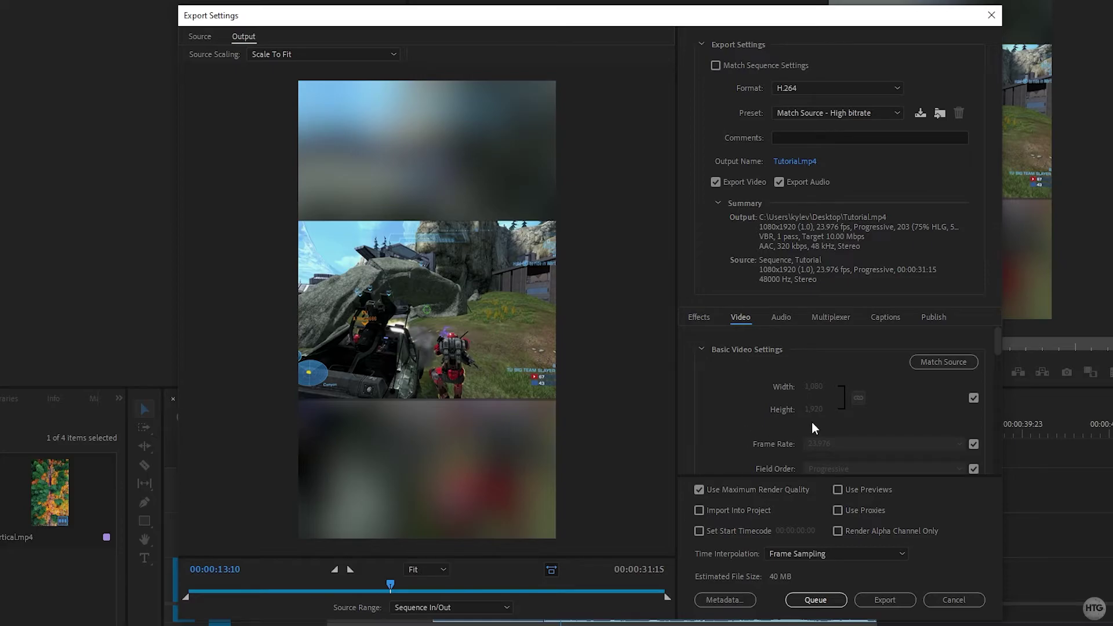
Turn on Render at Maximum Depth in the Video export settings
scroll(763, 409, down, 2)
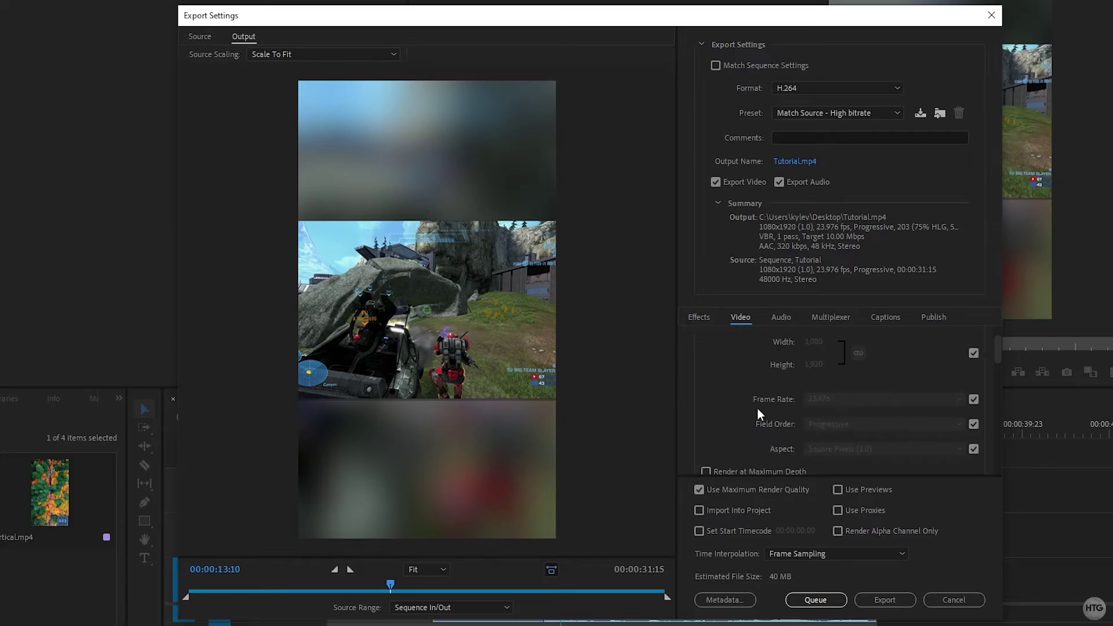
scroll(772, 399, down, 2)
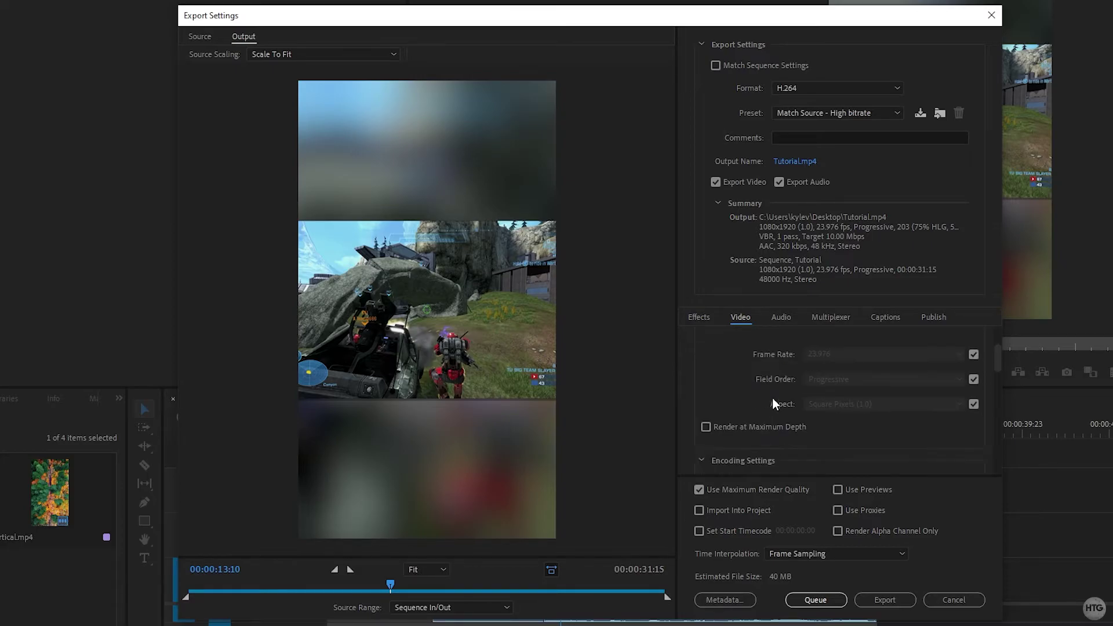
click(742, 427)
scroll(738, 382, down, 6)
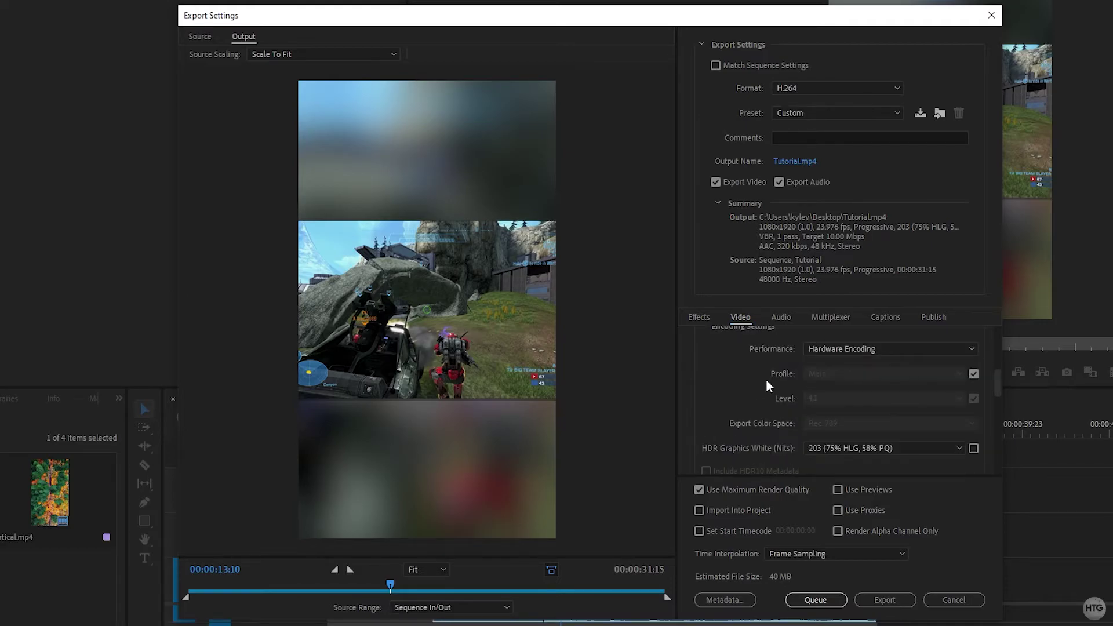
scroll(754, 387, up, 2)
Set encoding Performance to Software Encoding and Bitrate Encoding to VBR, 2 pass
click(846, 395)
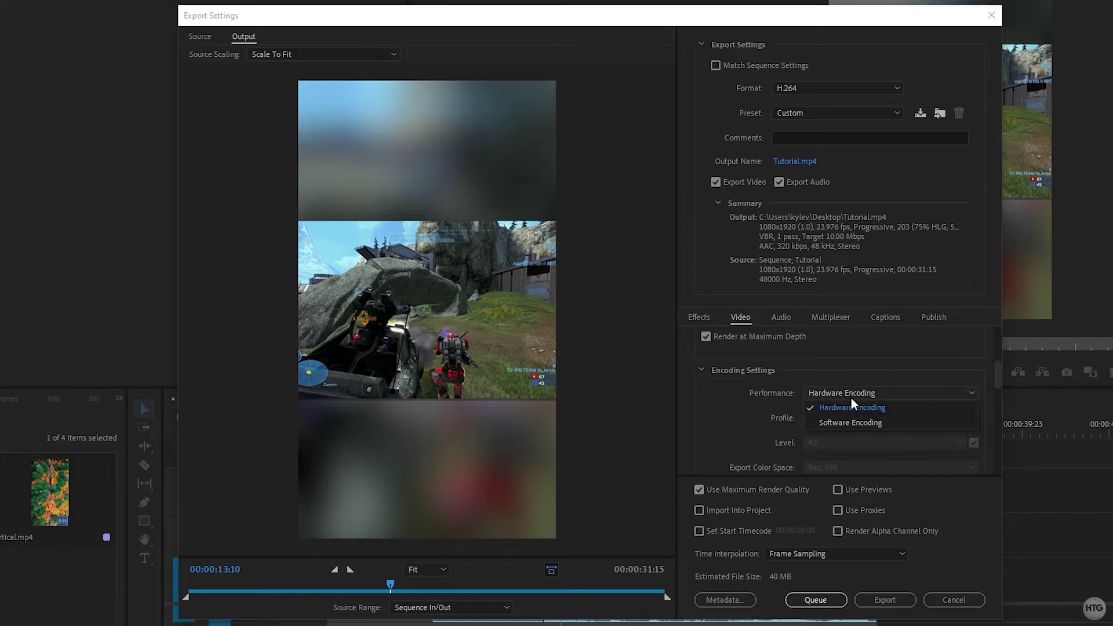
click(850, 423)
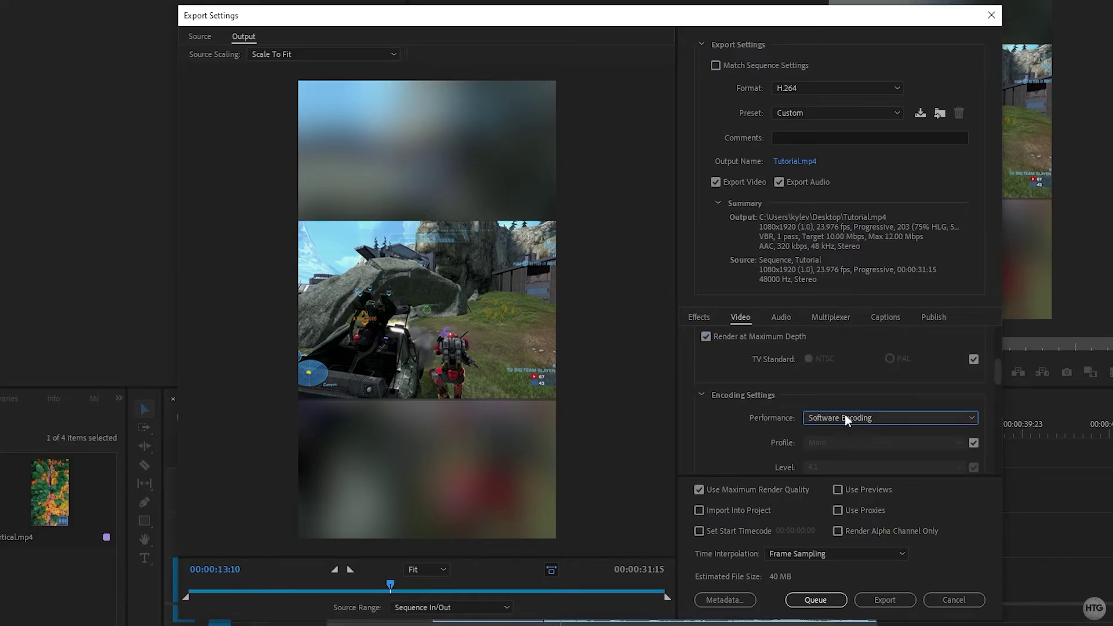
click(849, 416)
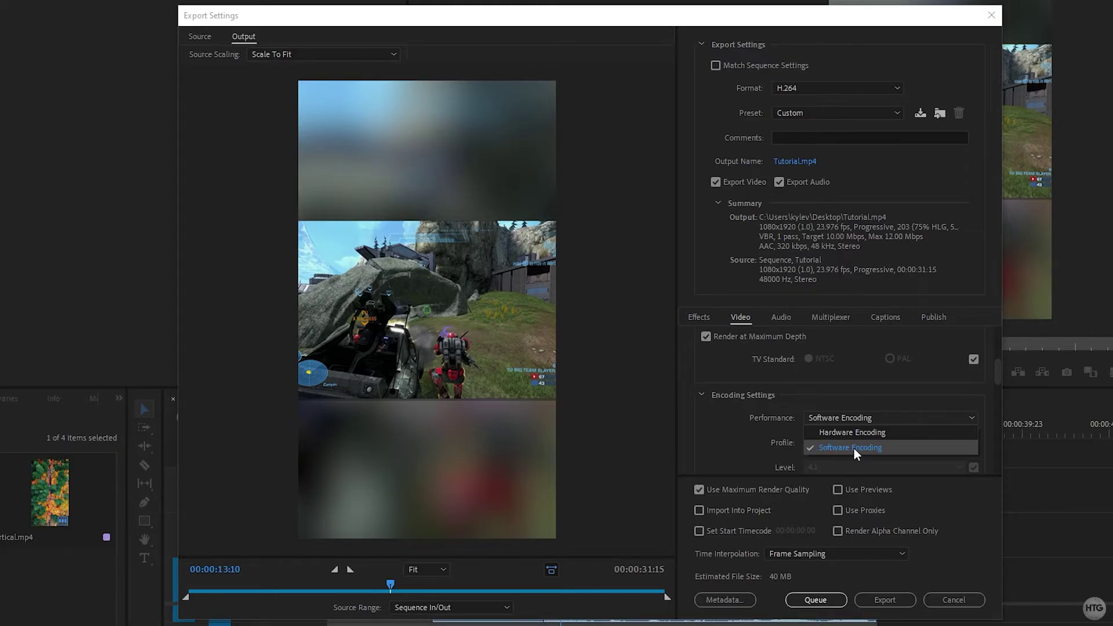
click(906, 449)
scroll(857, 389, down, 5)
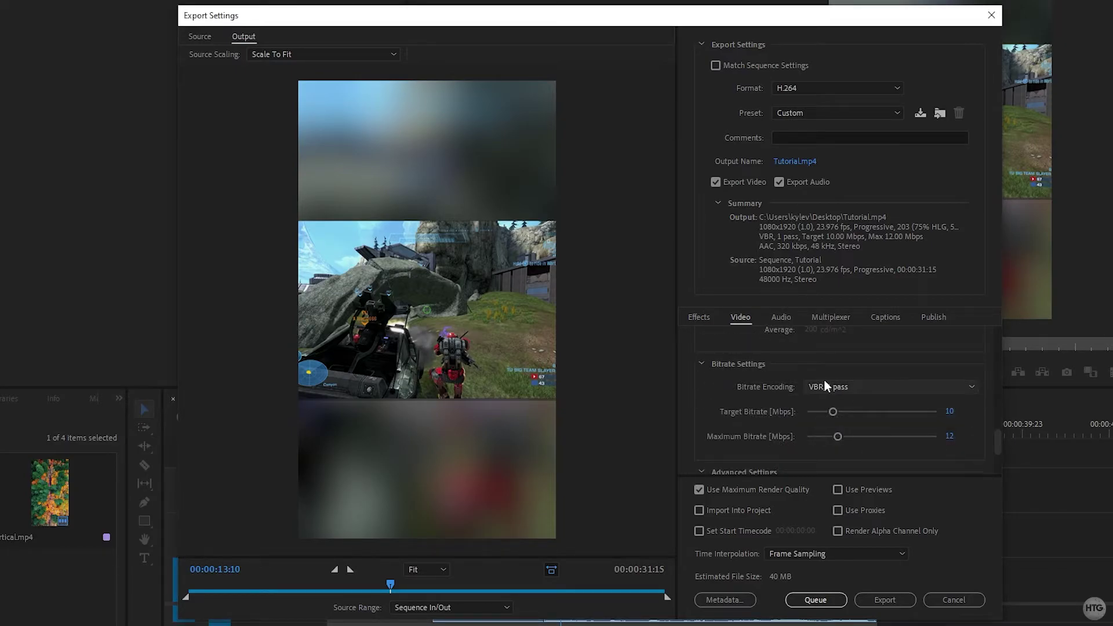
click(867, 387)
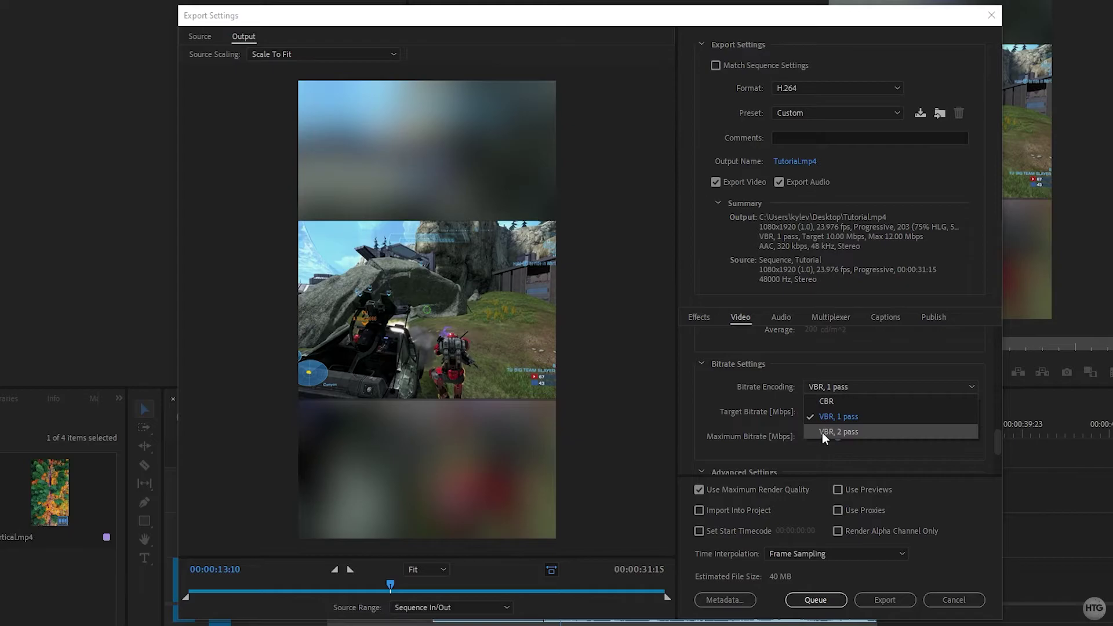
click(838, 432)
Set the Target Bitrate to 32 Mbps
click(950, 411)
text(32)
key(Return)
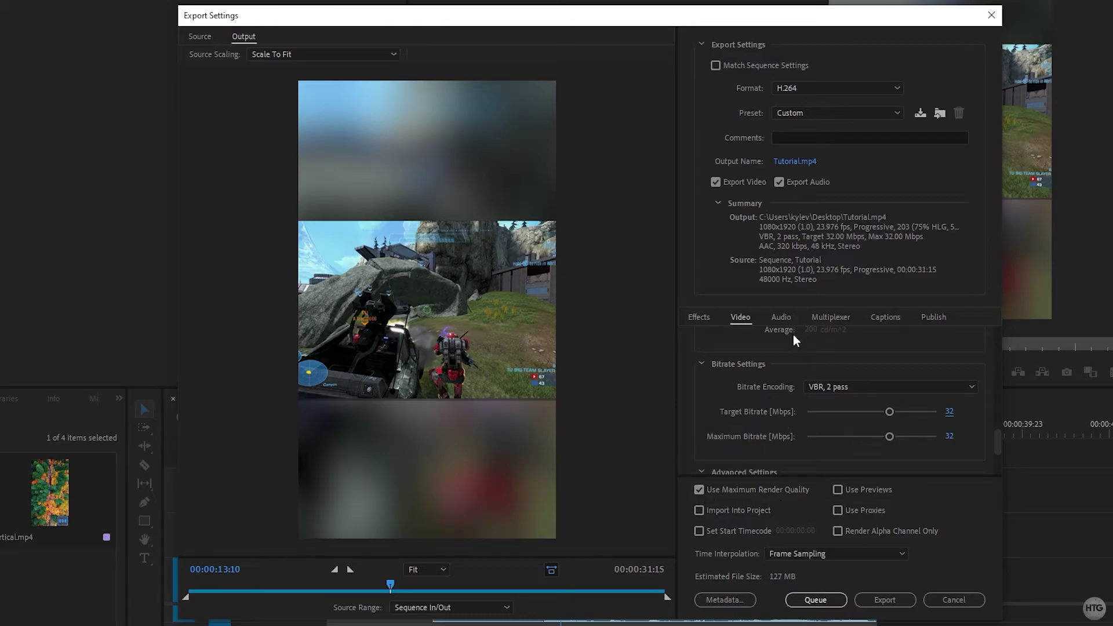
Keep the audio bitrate at 320 kbps on the Audio settings
click(780, 319)
scroll(996, 385, down, 1)
scroll(996, 385, down, 3)
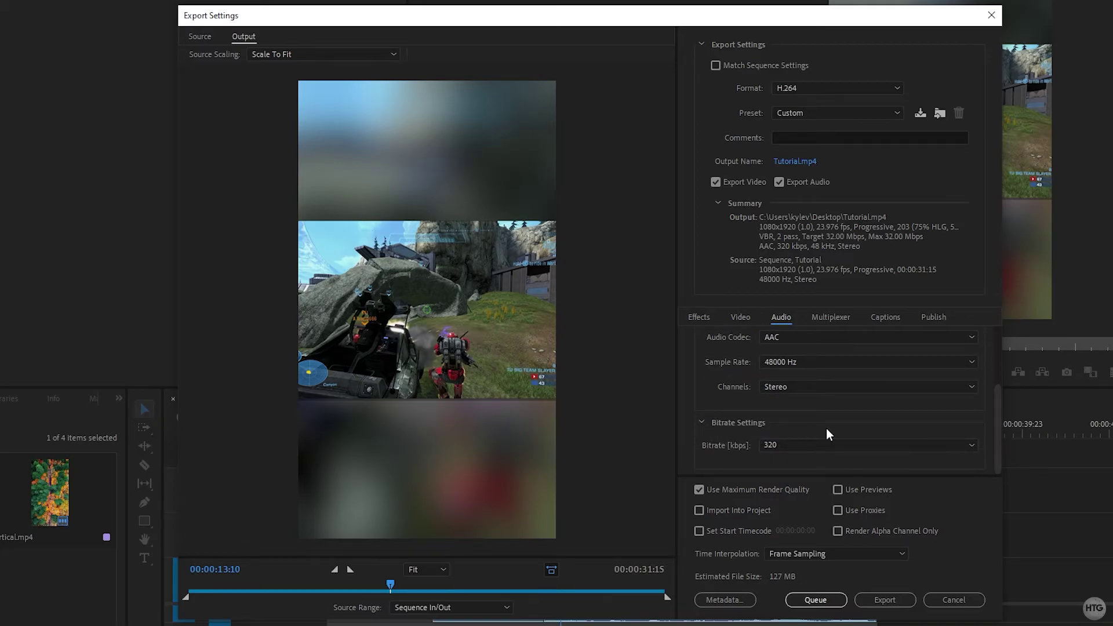
click(788, 445)
click(736, 555)
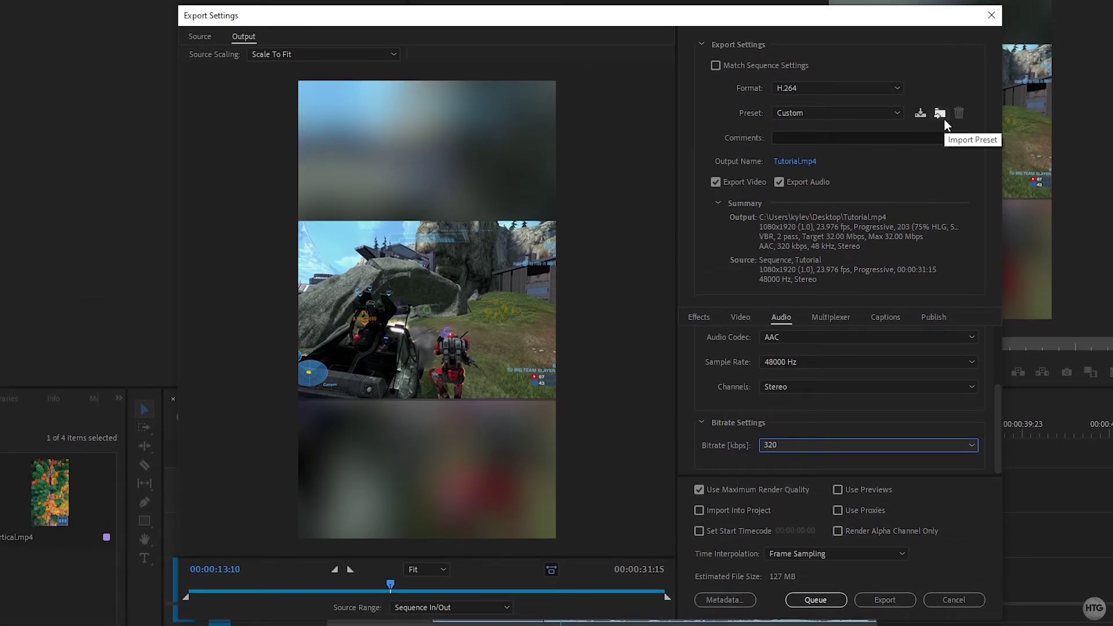
Save the settings as the 'YT Short' preset and export Tutorial.mp4
click(917, 117)
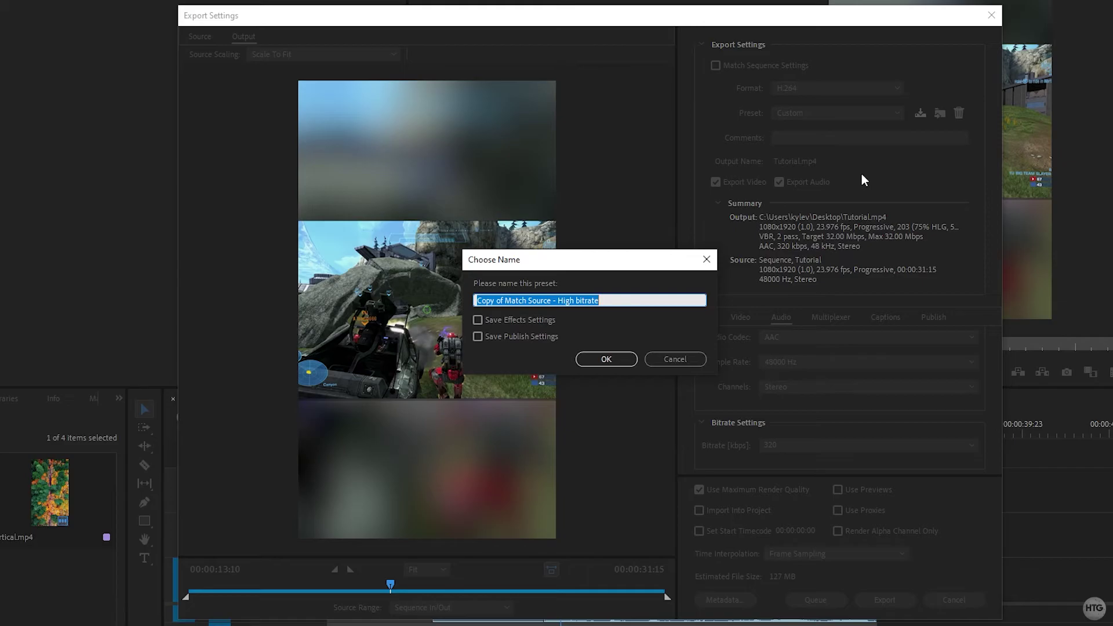
text(YT Short)
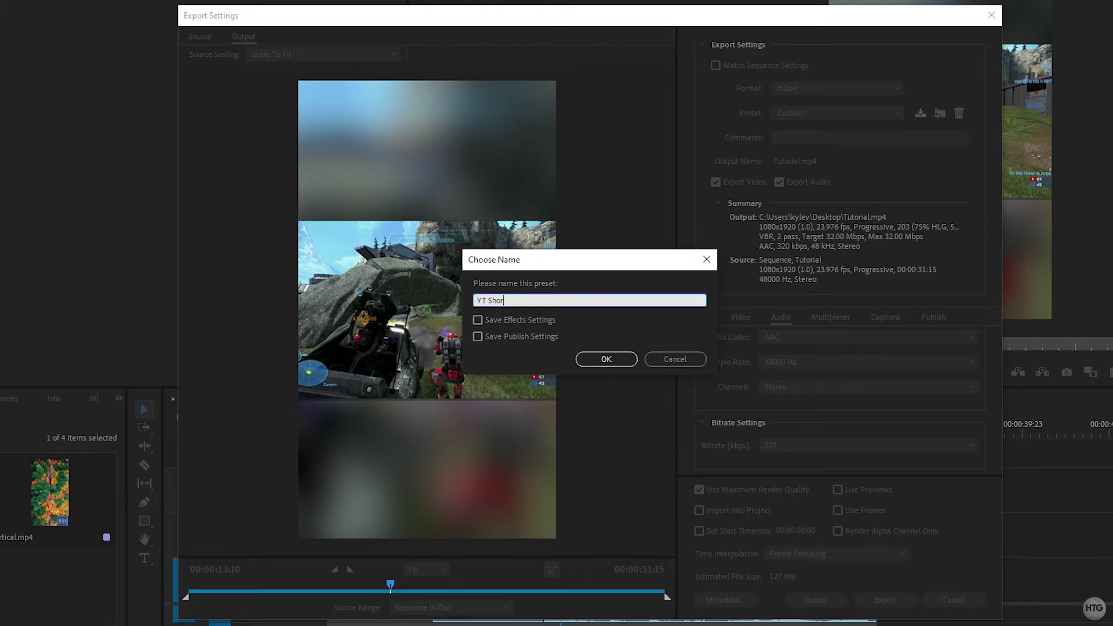
click(609, 360)
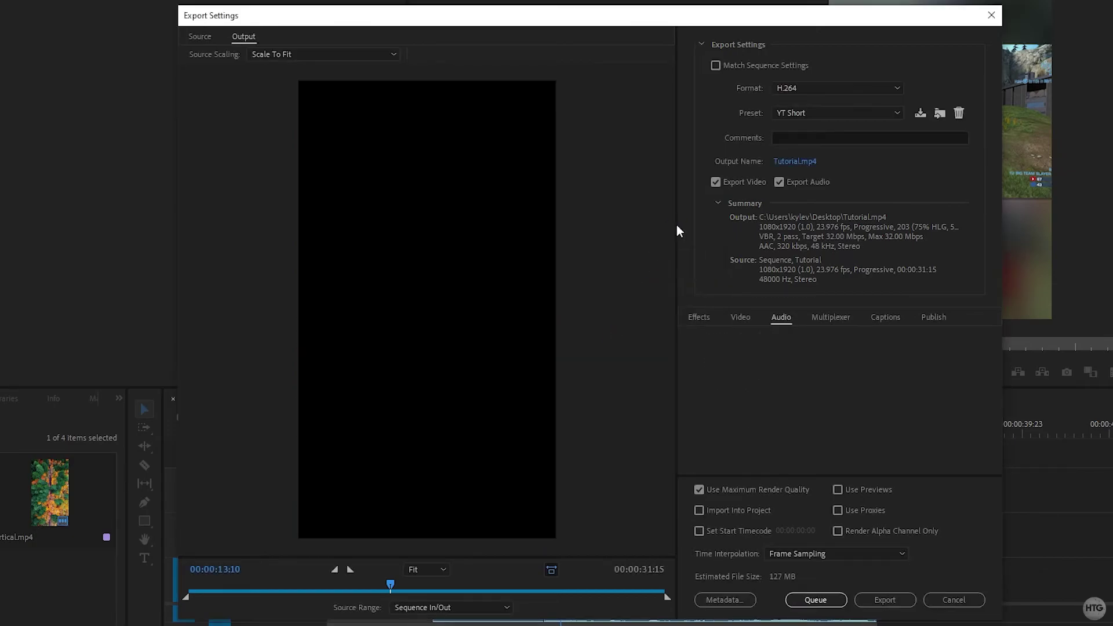
click(893, 600)
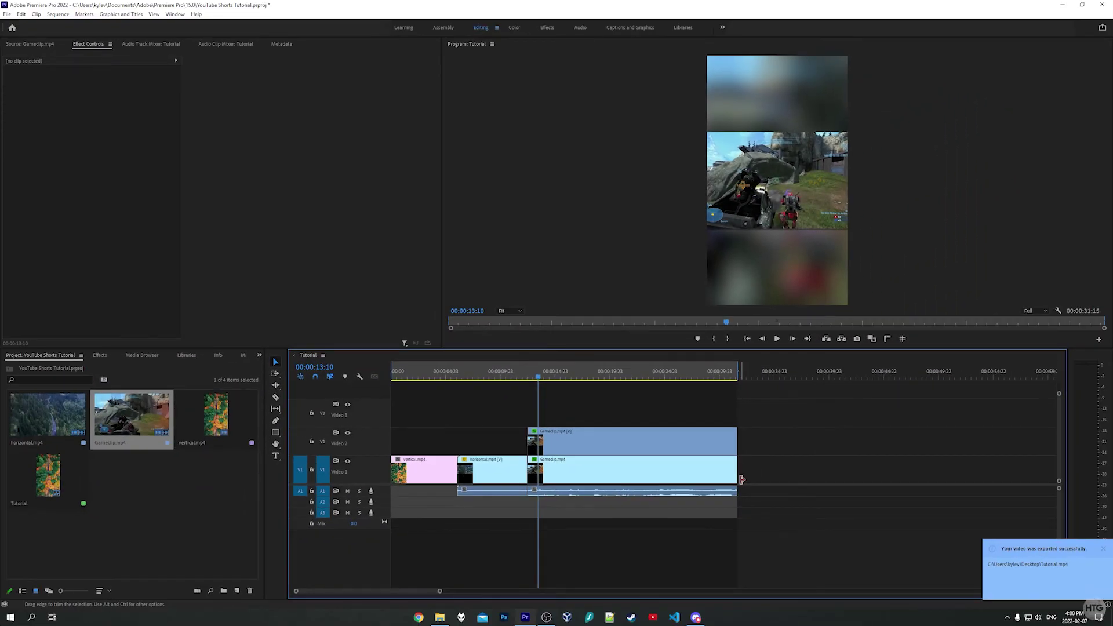
Minimize Premiere, open Tutorial.mp4 from the desktop in Movies & TV, and skip to the gameplay
click(1063, 5)
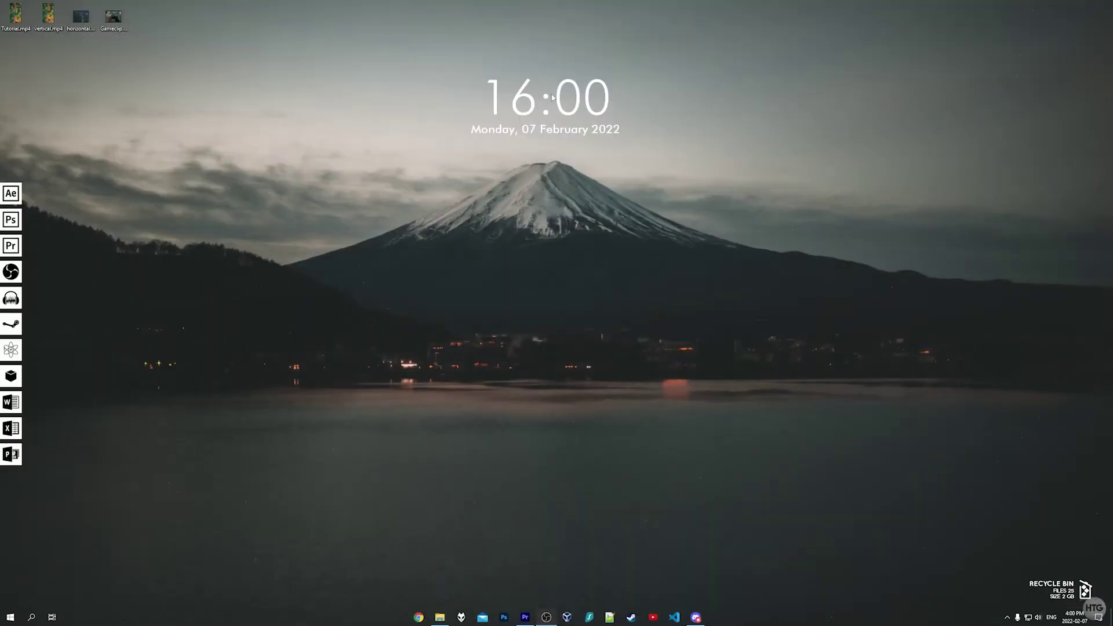
drag(16, 16, 281, 147)
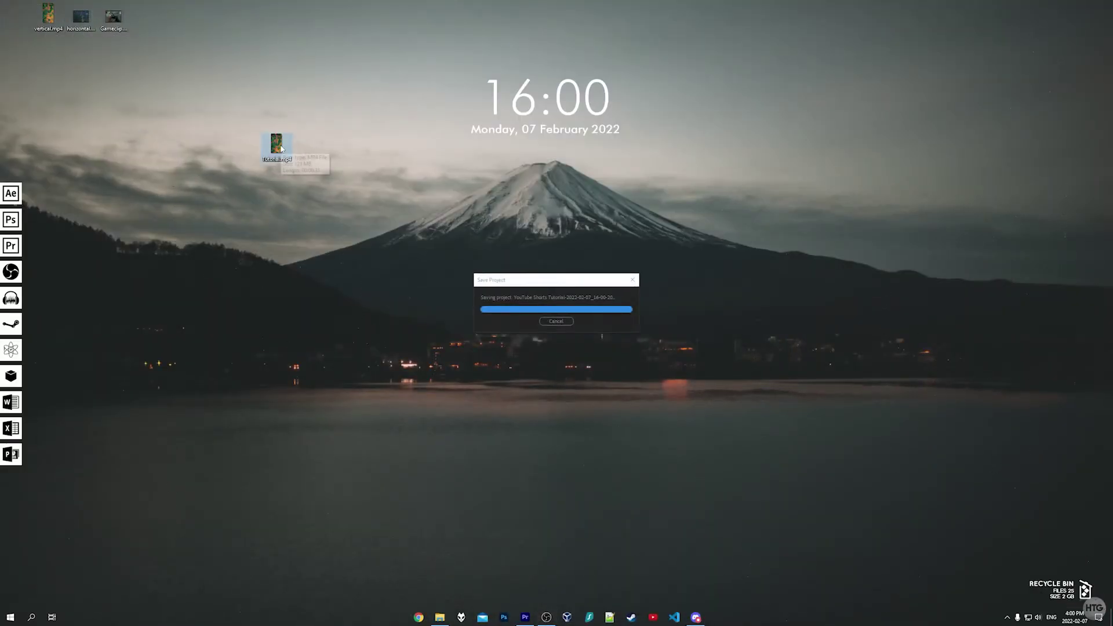
double_click(280, 147)
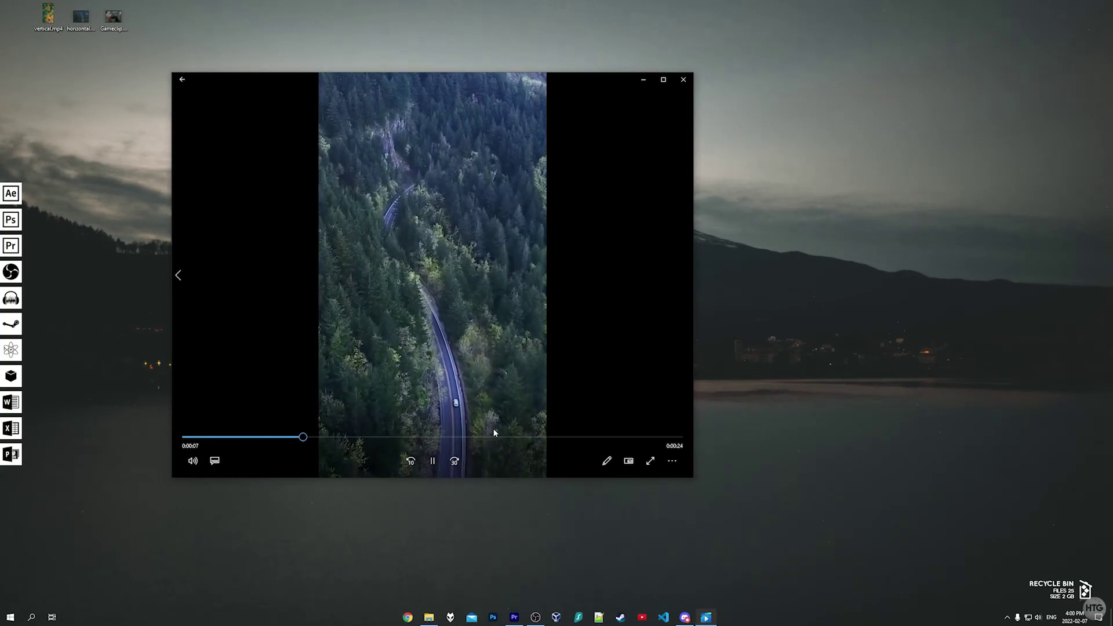
click(474, 437)
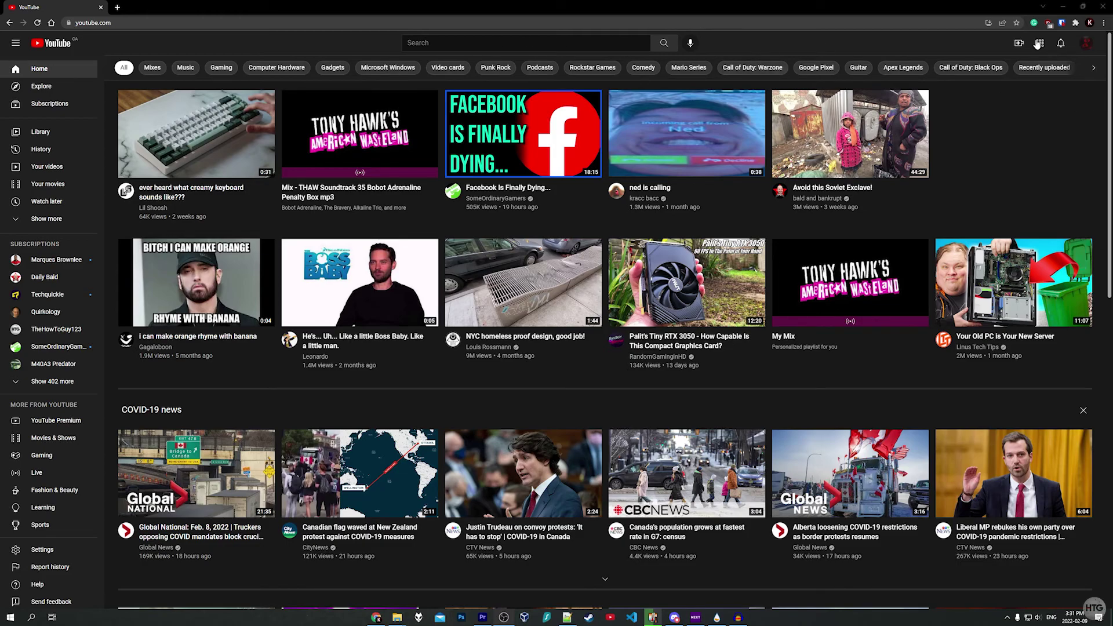
click(1018, 43)
Start a new video upload in YouTube Studio and choose Tutorial.mp4 from the Desktop
click(1035, 64)
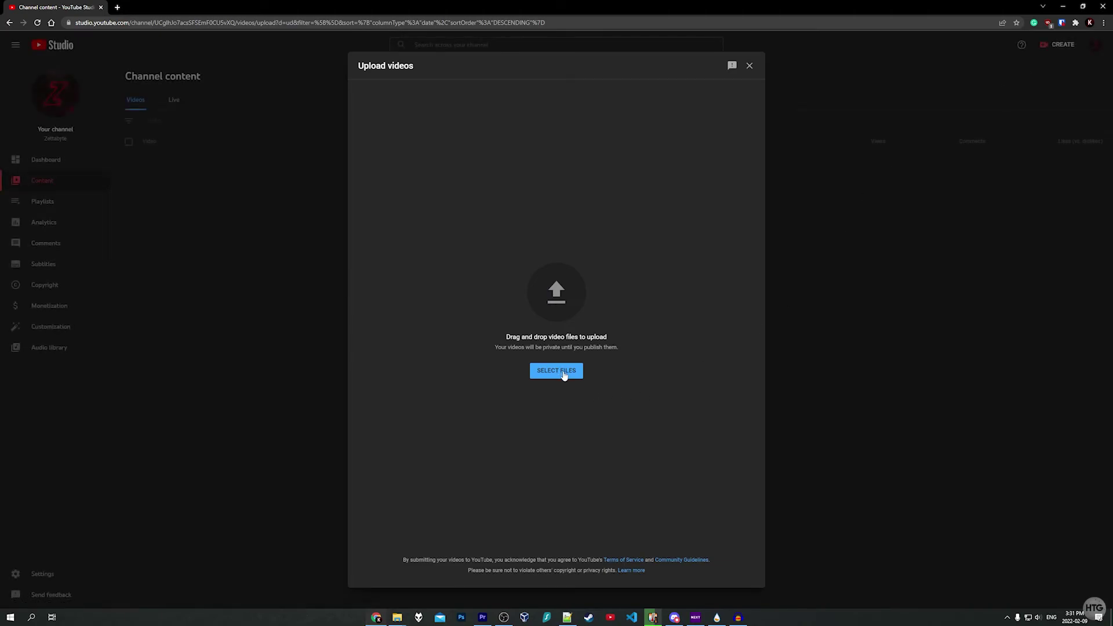
click(564, 374)
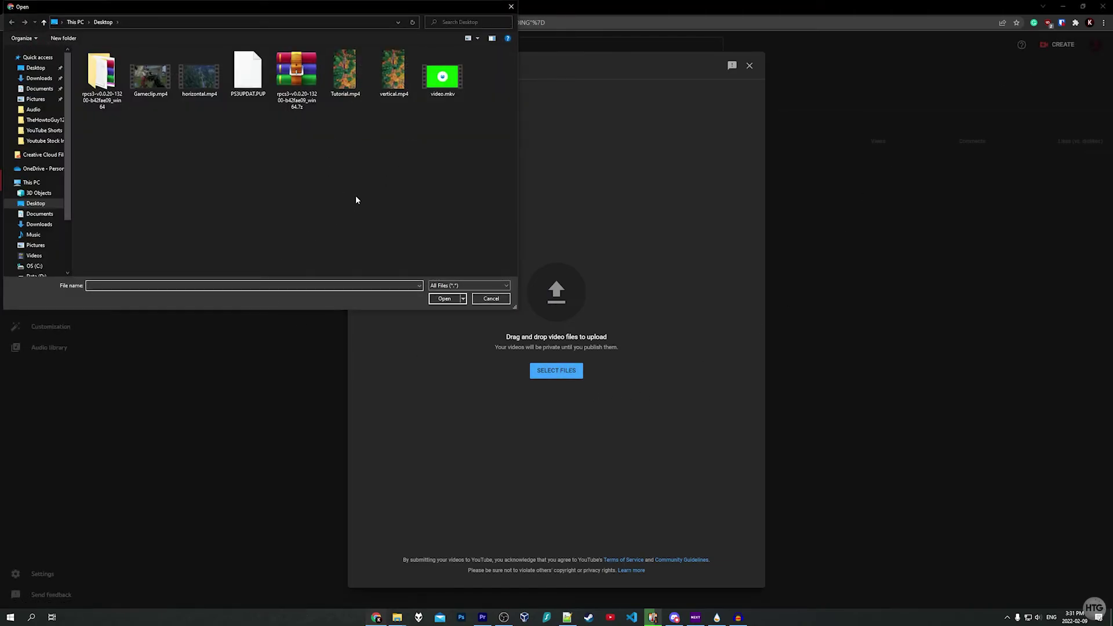
double_click(340, 74)
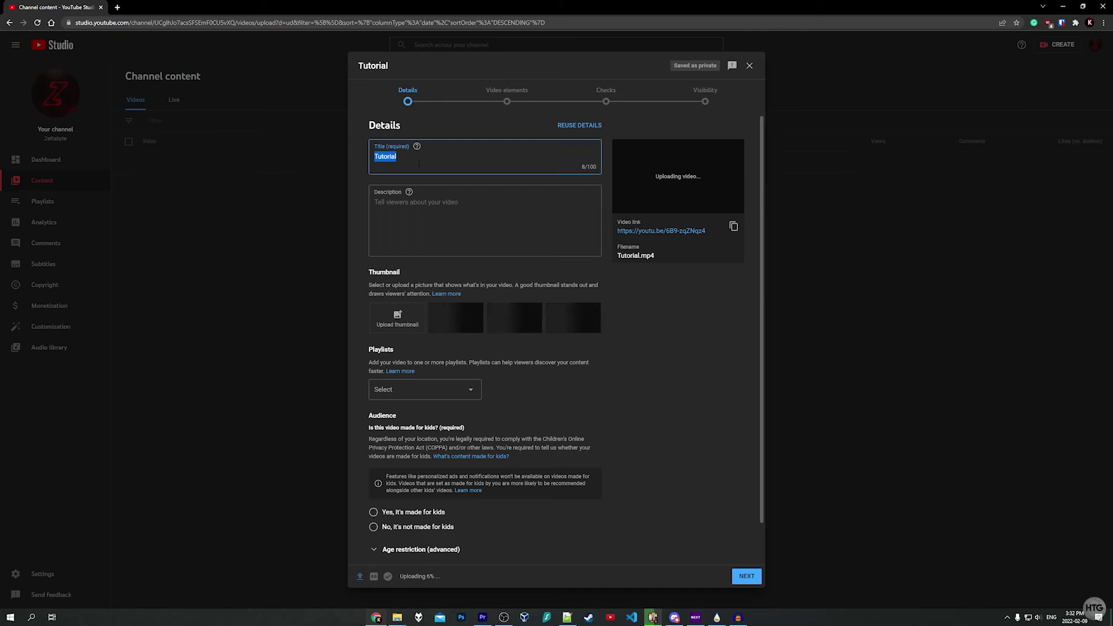
Title the upload 'Test YouTube Short', cutting the #shorts tag back out of the title
text(Test YouTube Sho)
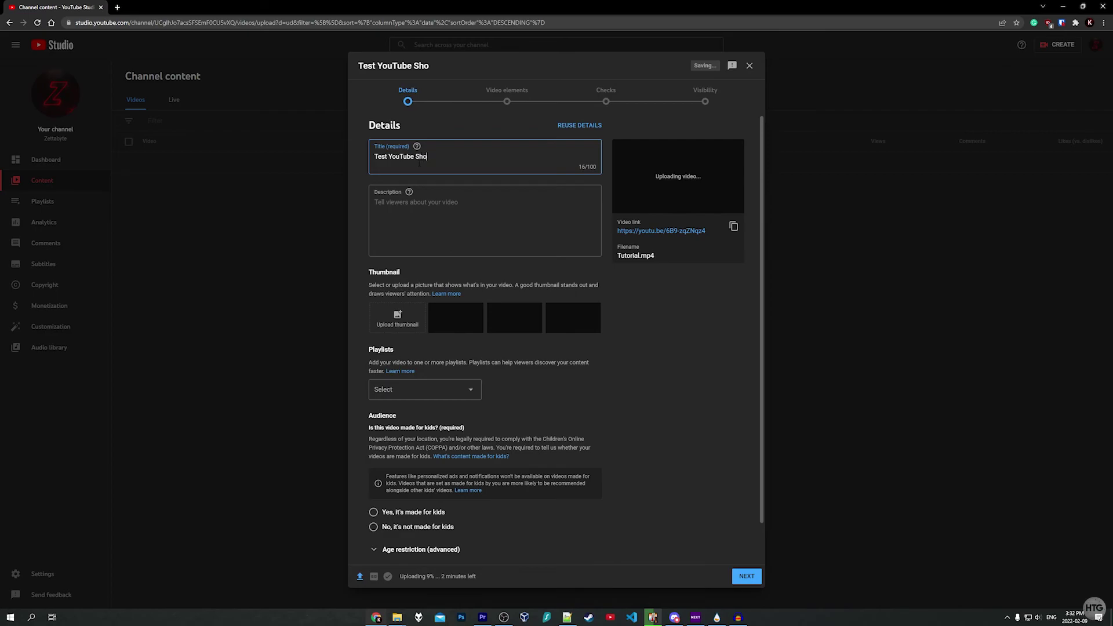
text(rt #shots#shorts)
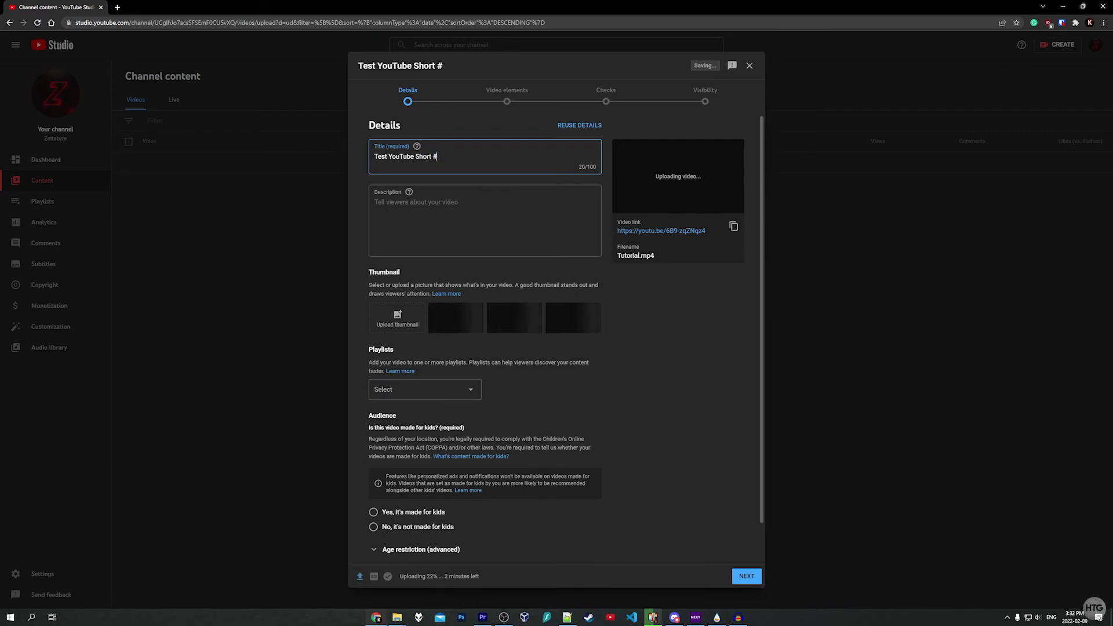
key(ctrl+shift+Left)
key(ctrl+c)
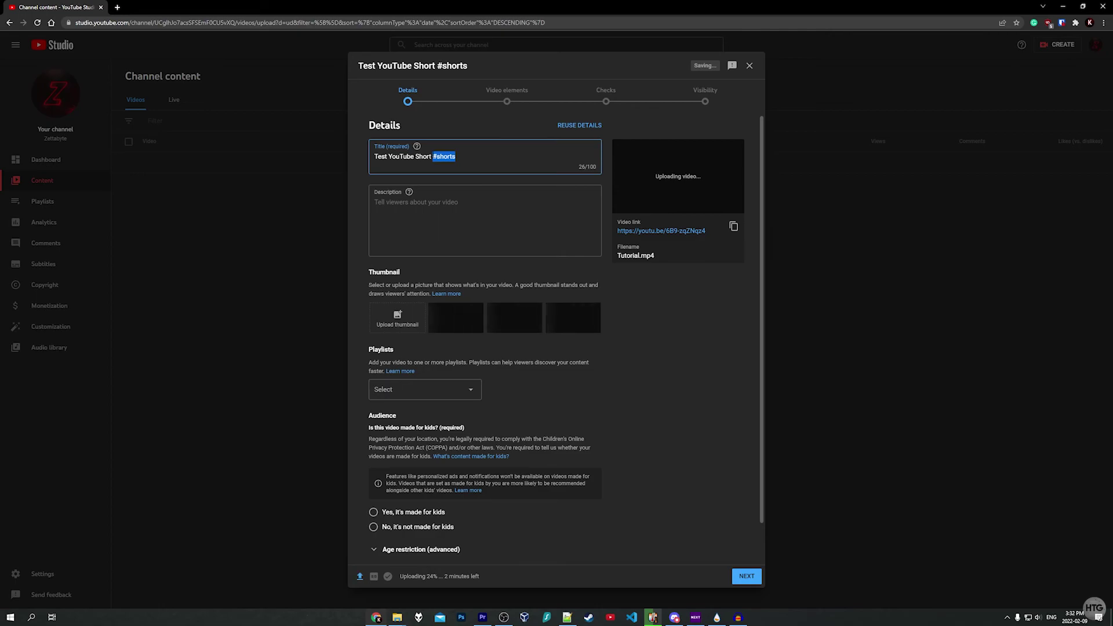
key(BackSpace)
Paste the #shorts tag into the Description box
click(406, 202)
key(ctrl+v)
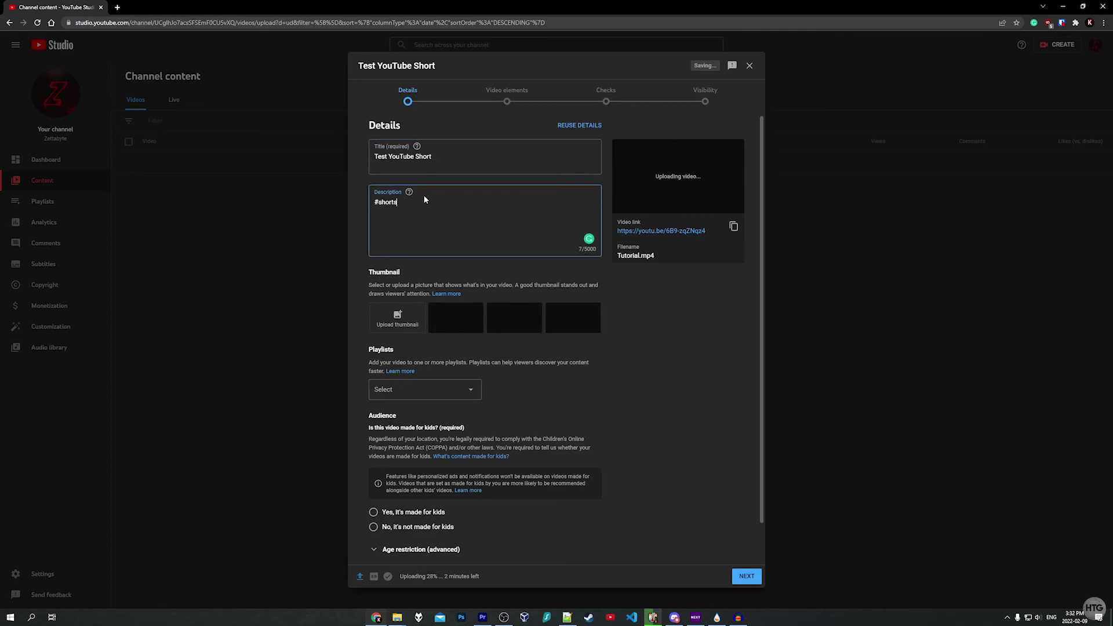
key(ctrl+a)
click(423, 210)
scroll(485, 298, down, 1)
scroll(460, 133, up, 1)
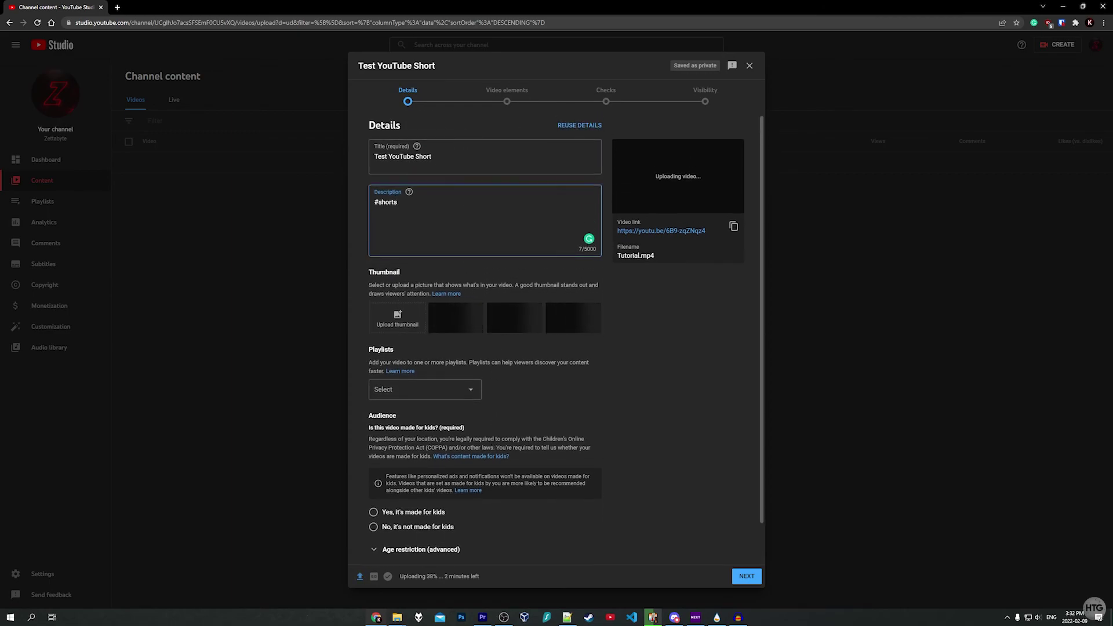